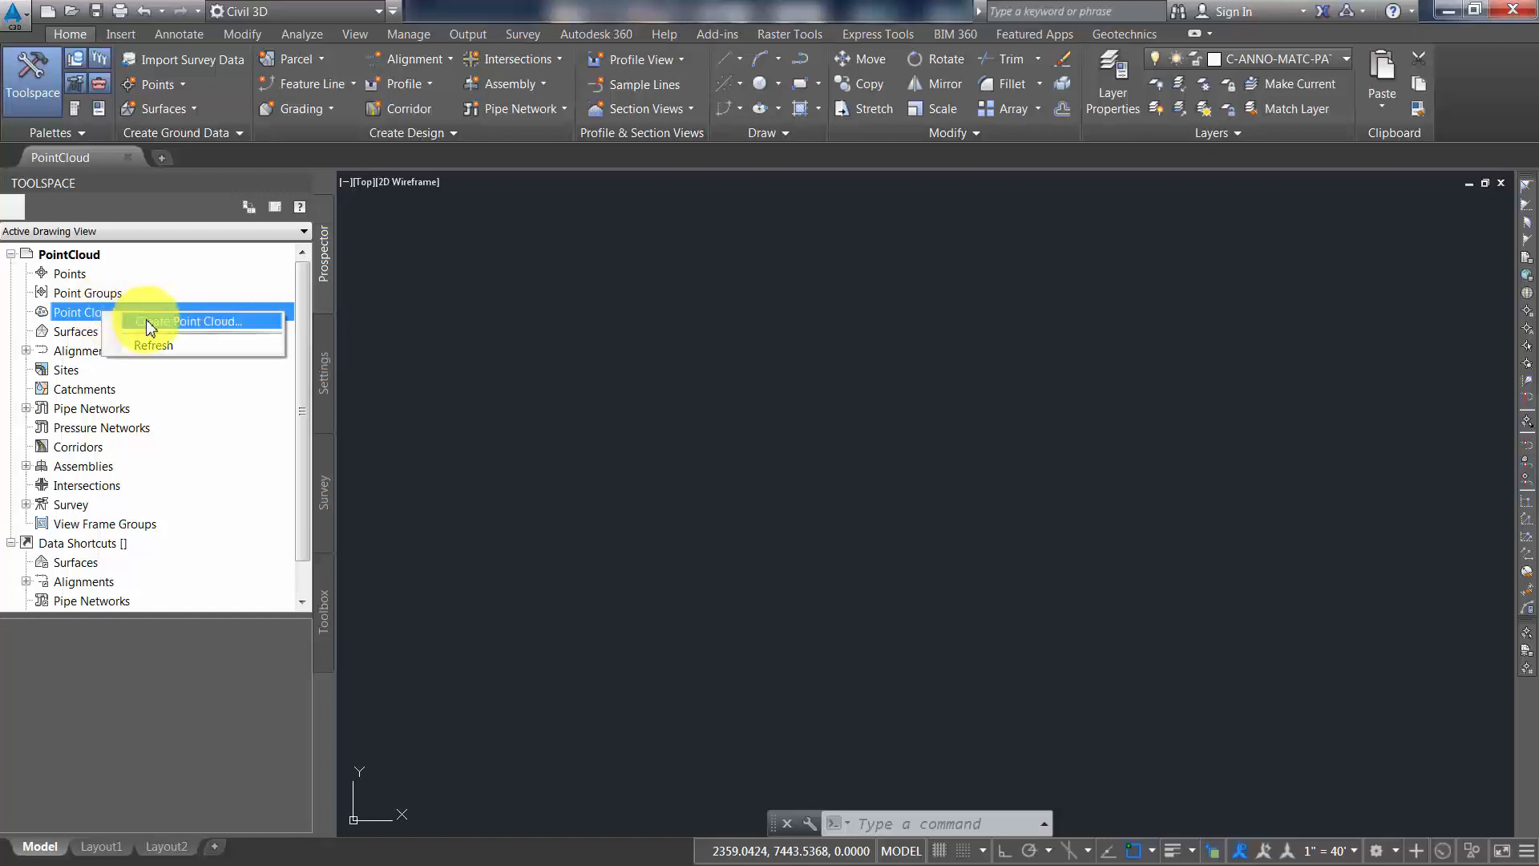
# Start a new point cloud named LAS-North Shore, keep the Single Color style, and proceed to its source data
pyautogui.click(148, 324)
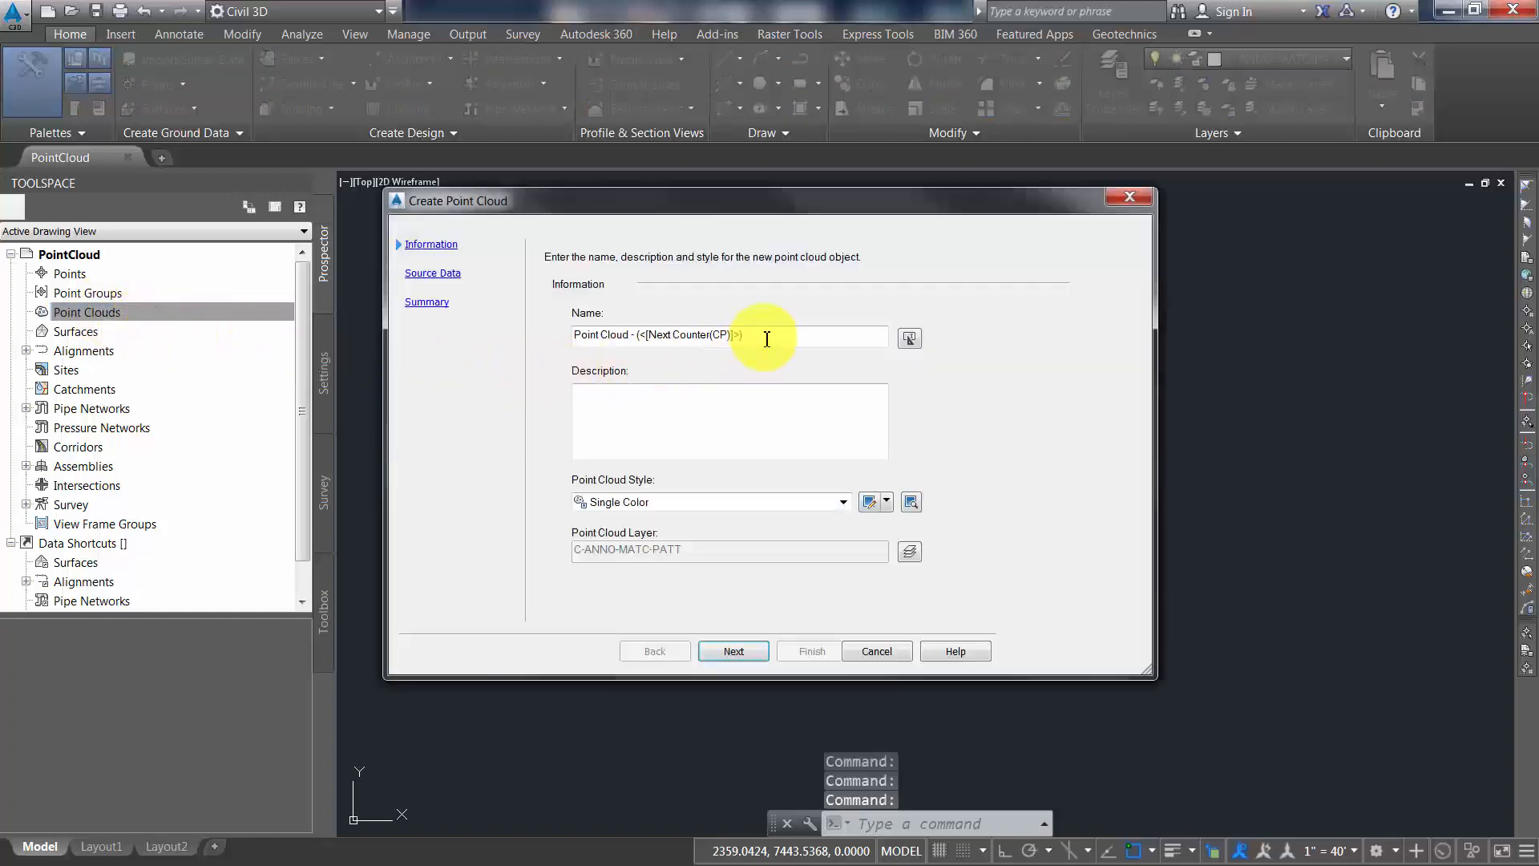
pyautogui.moveTo(764, 337); pyautogui.dragTo(545, 332)
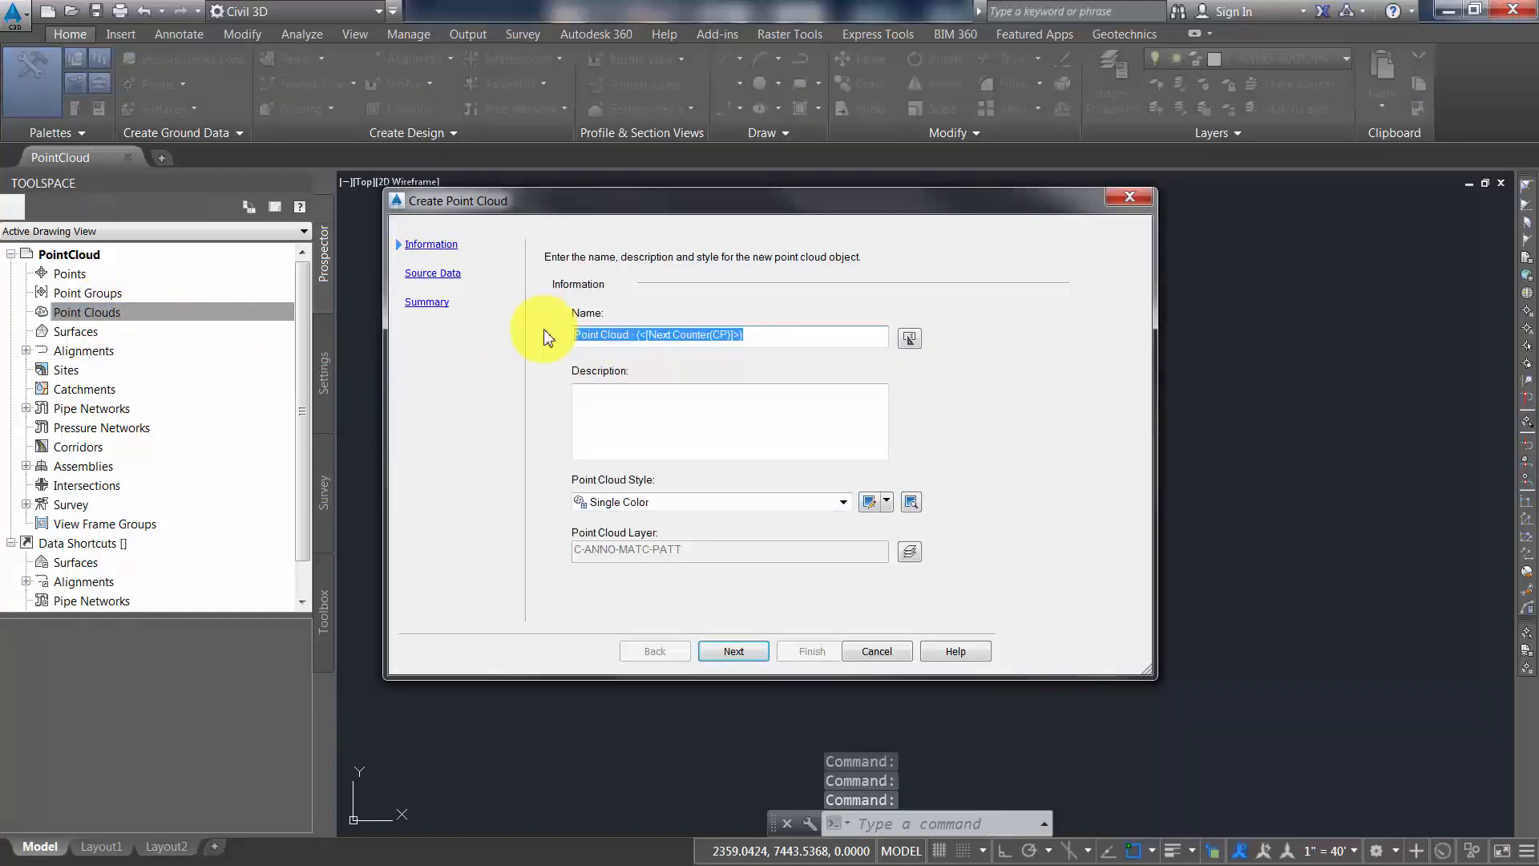
pyautogui.write('LAS-North Shore')
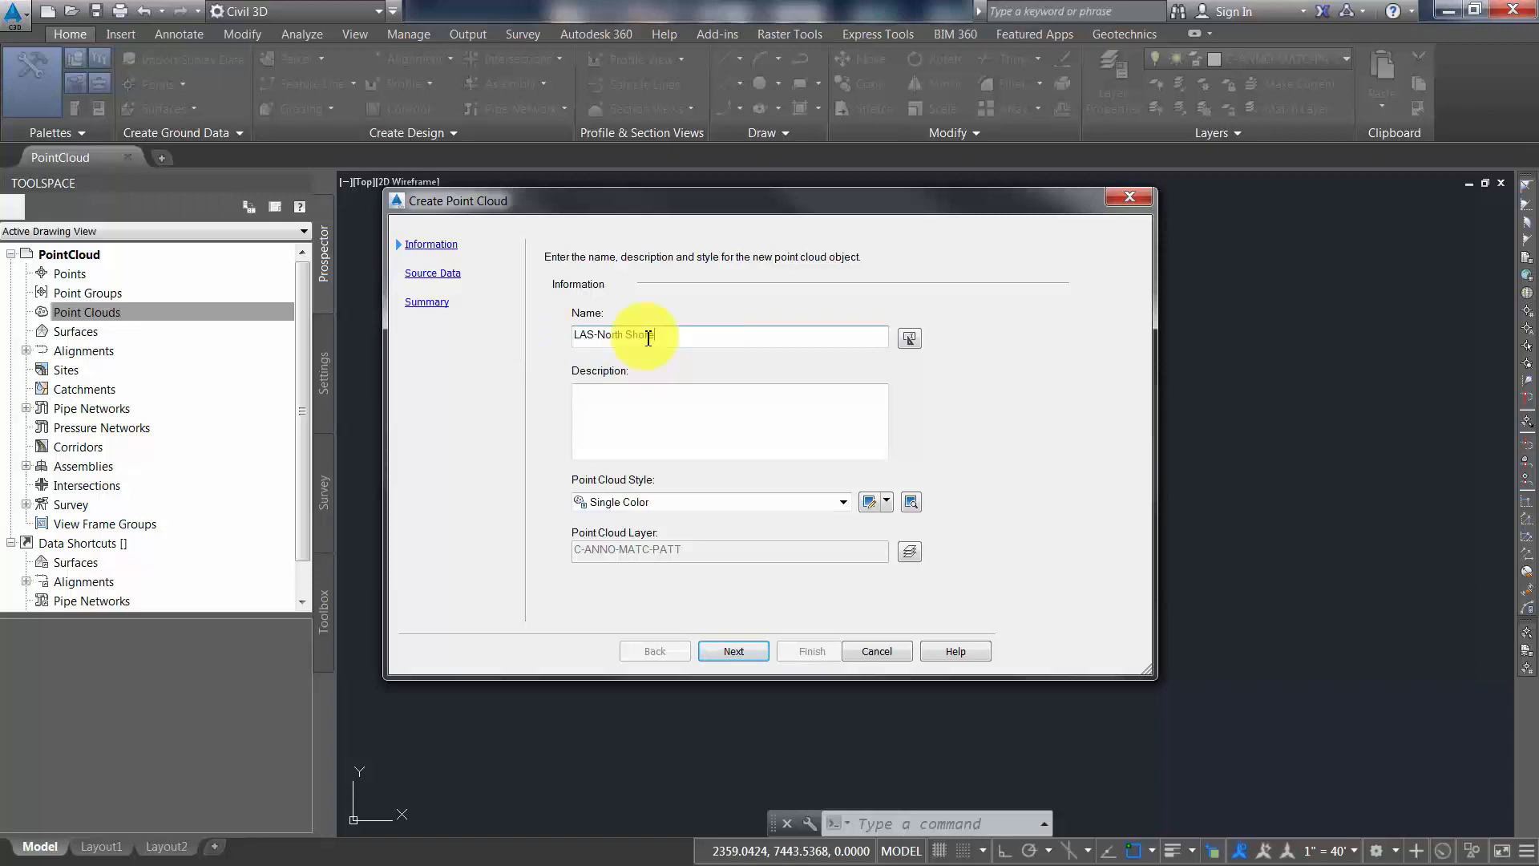
pyautogui.click(687, 505)
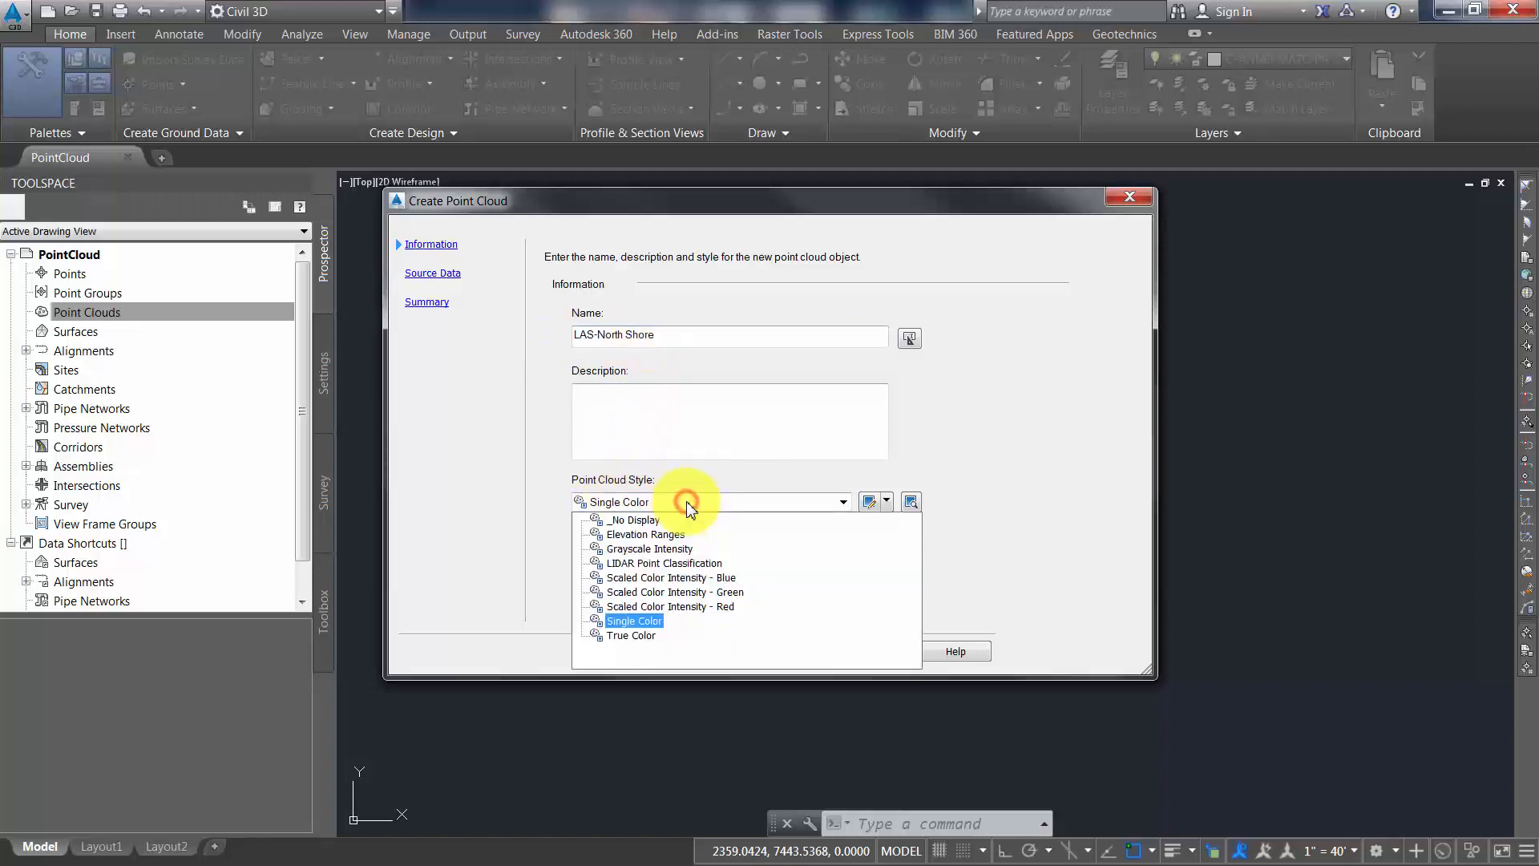
pyautogui.click(735, 474)
pyautogui.click(731, 650)
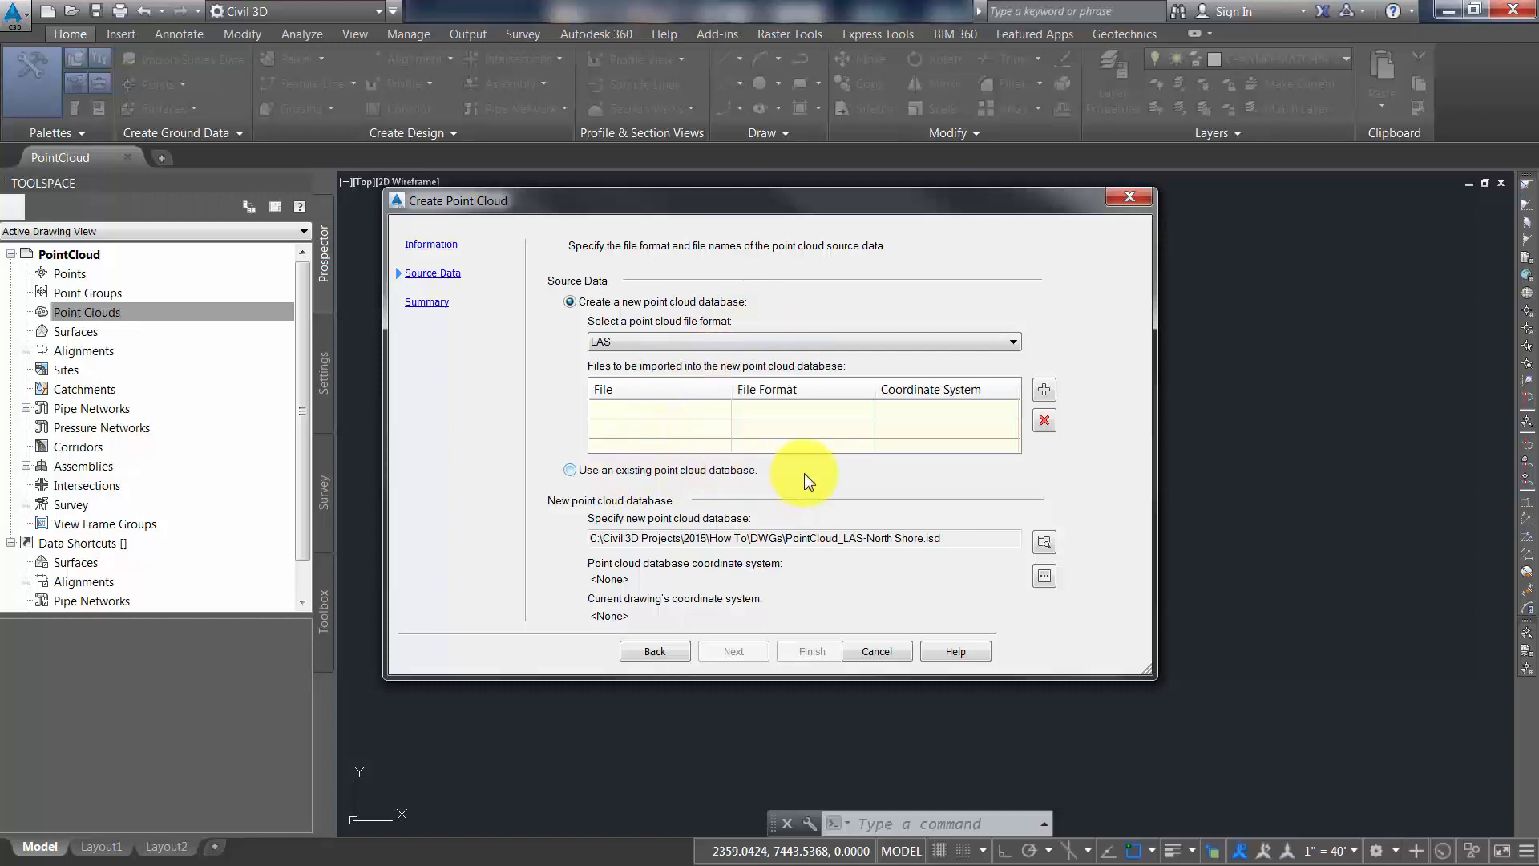
# Keep LAS as the source file format and add Point Cloud.las to the files imported into the new database
pyautogui.click(694, 349)
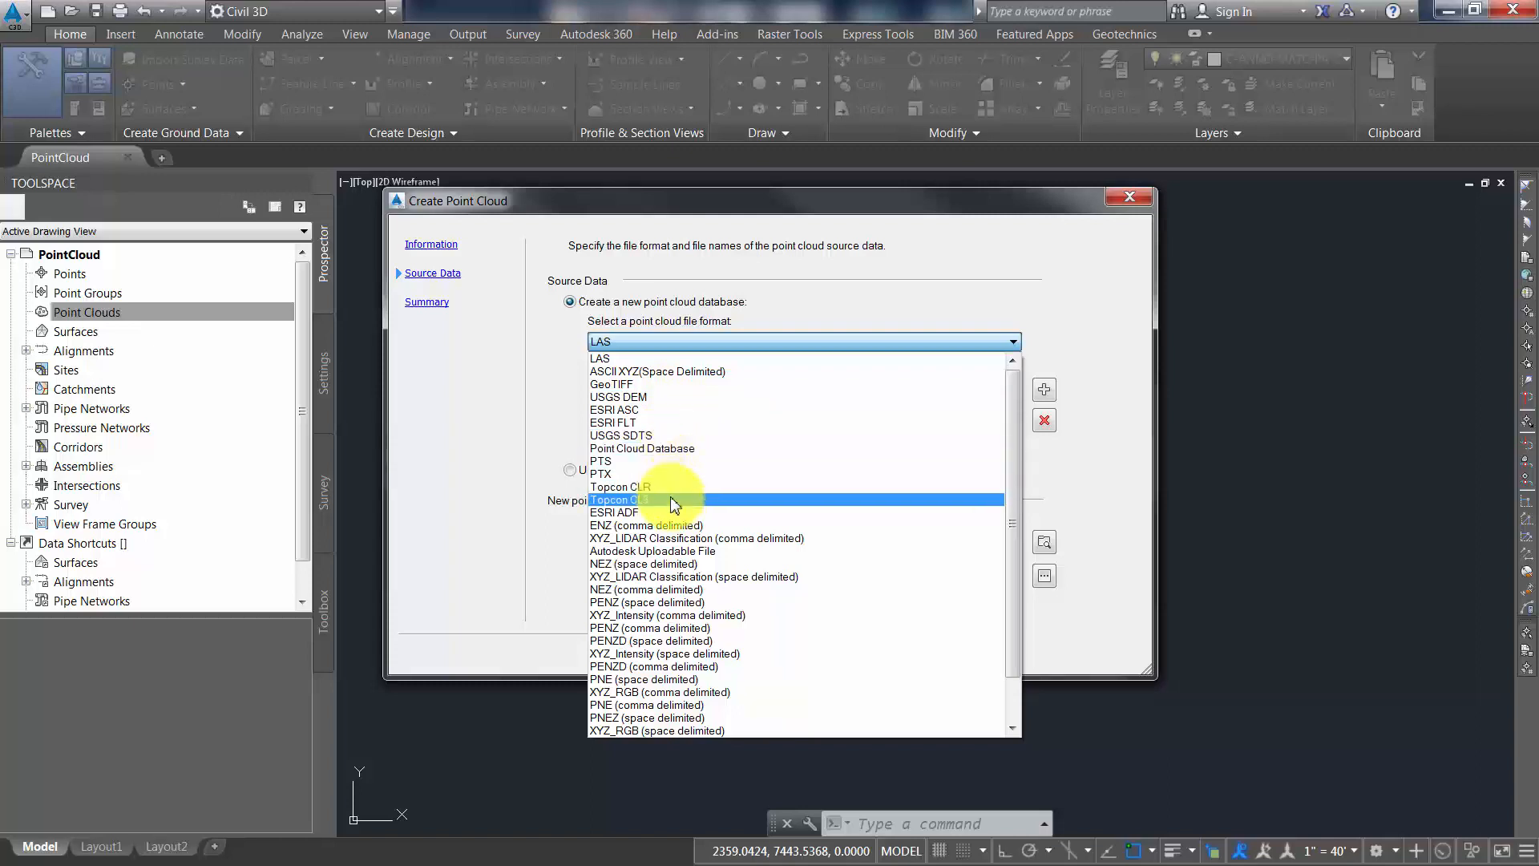
pyautogui.click(658, 361)
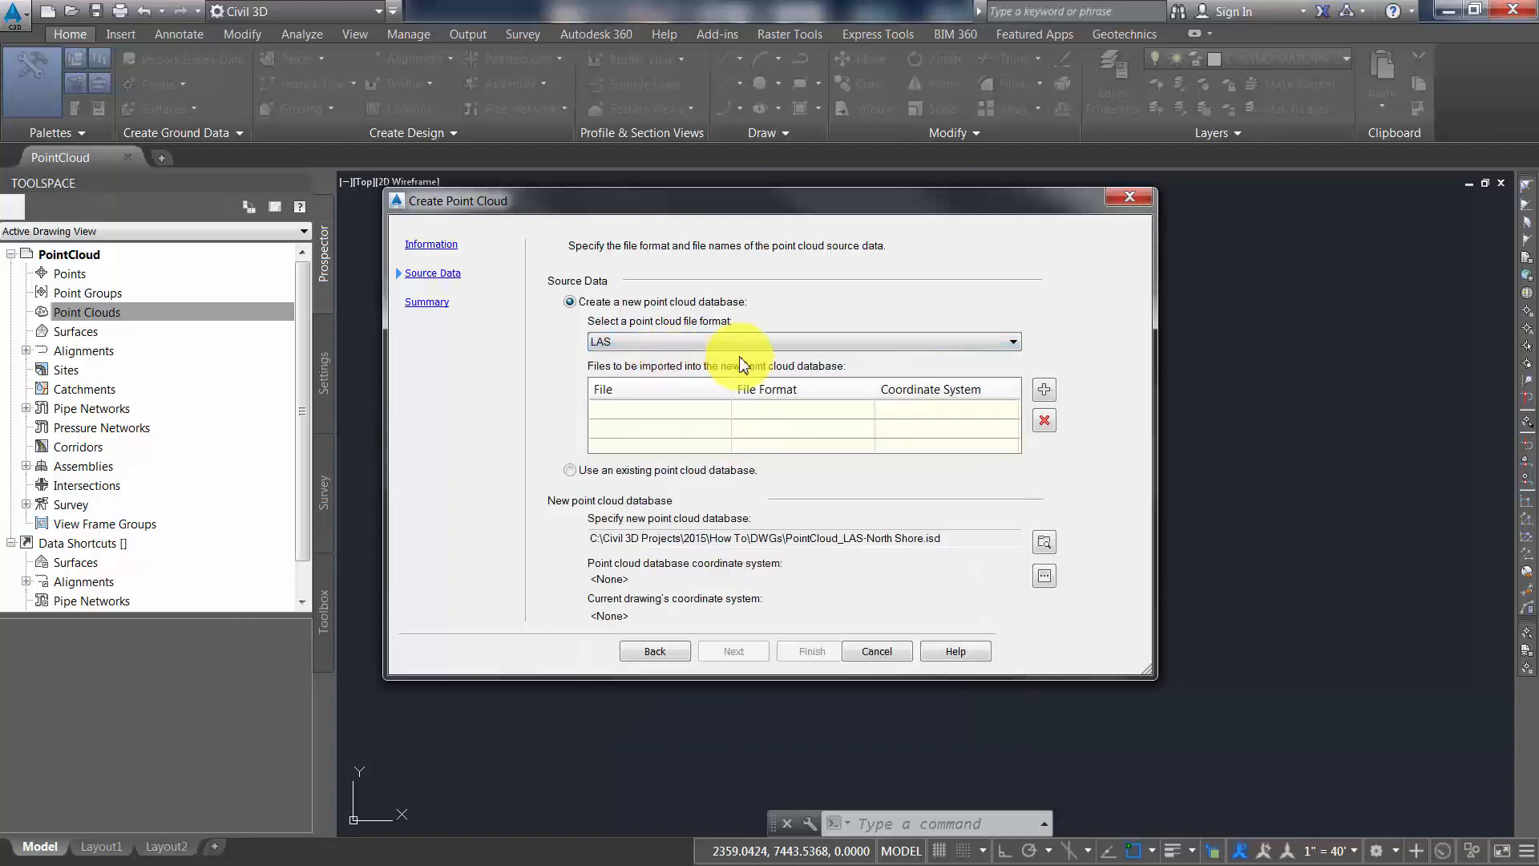
pyautogui.click(1043, 391)
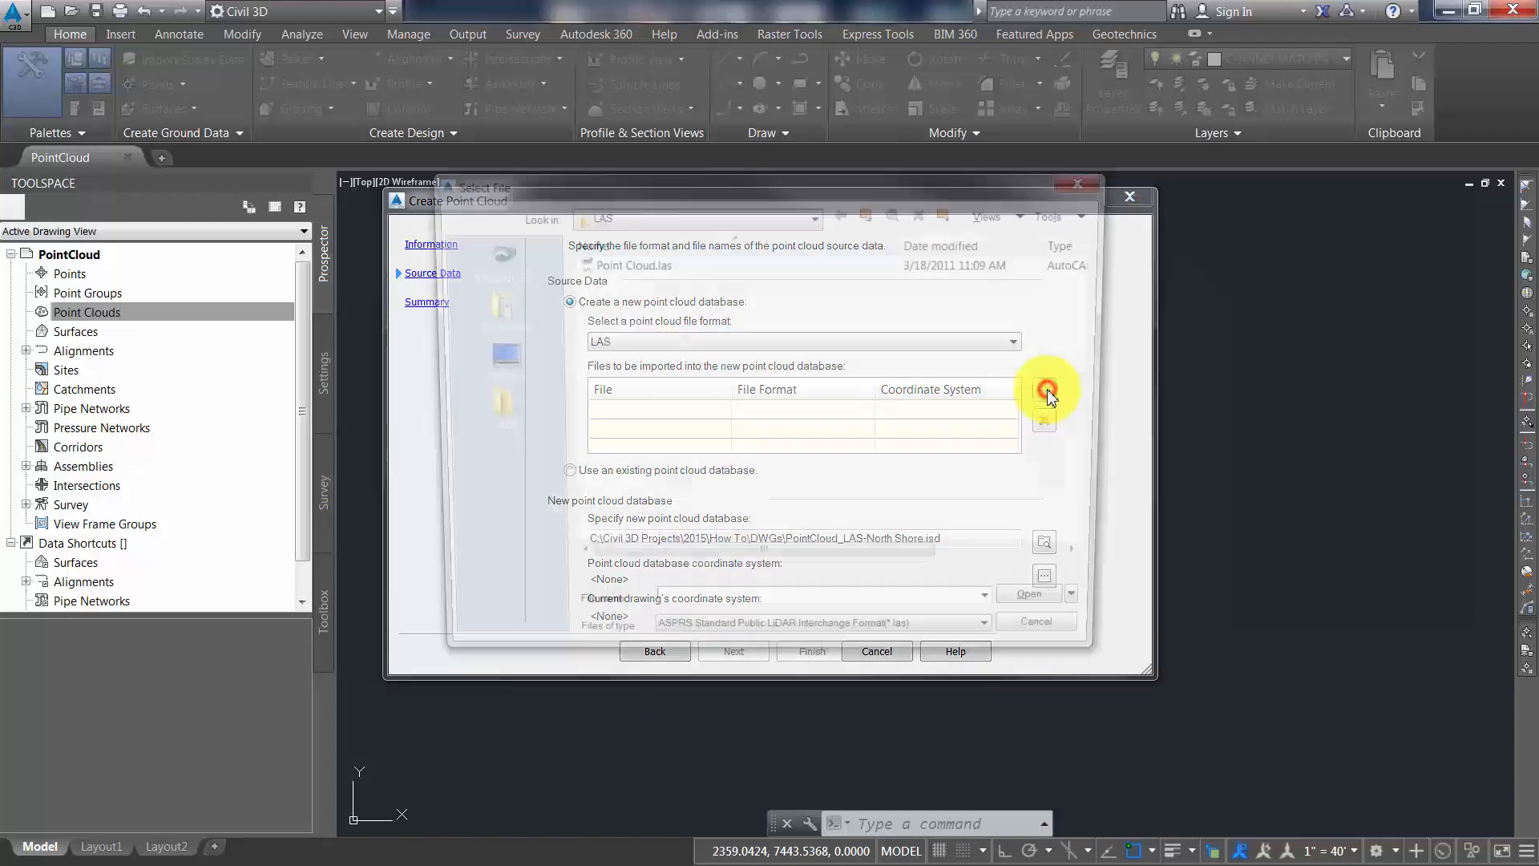
pyautogui.click(613, 271)
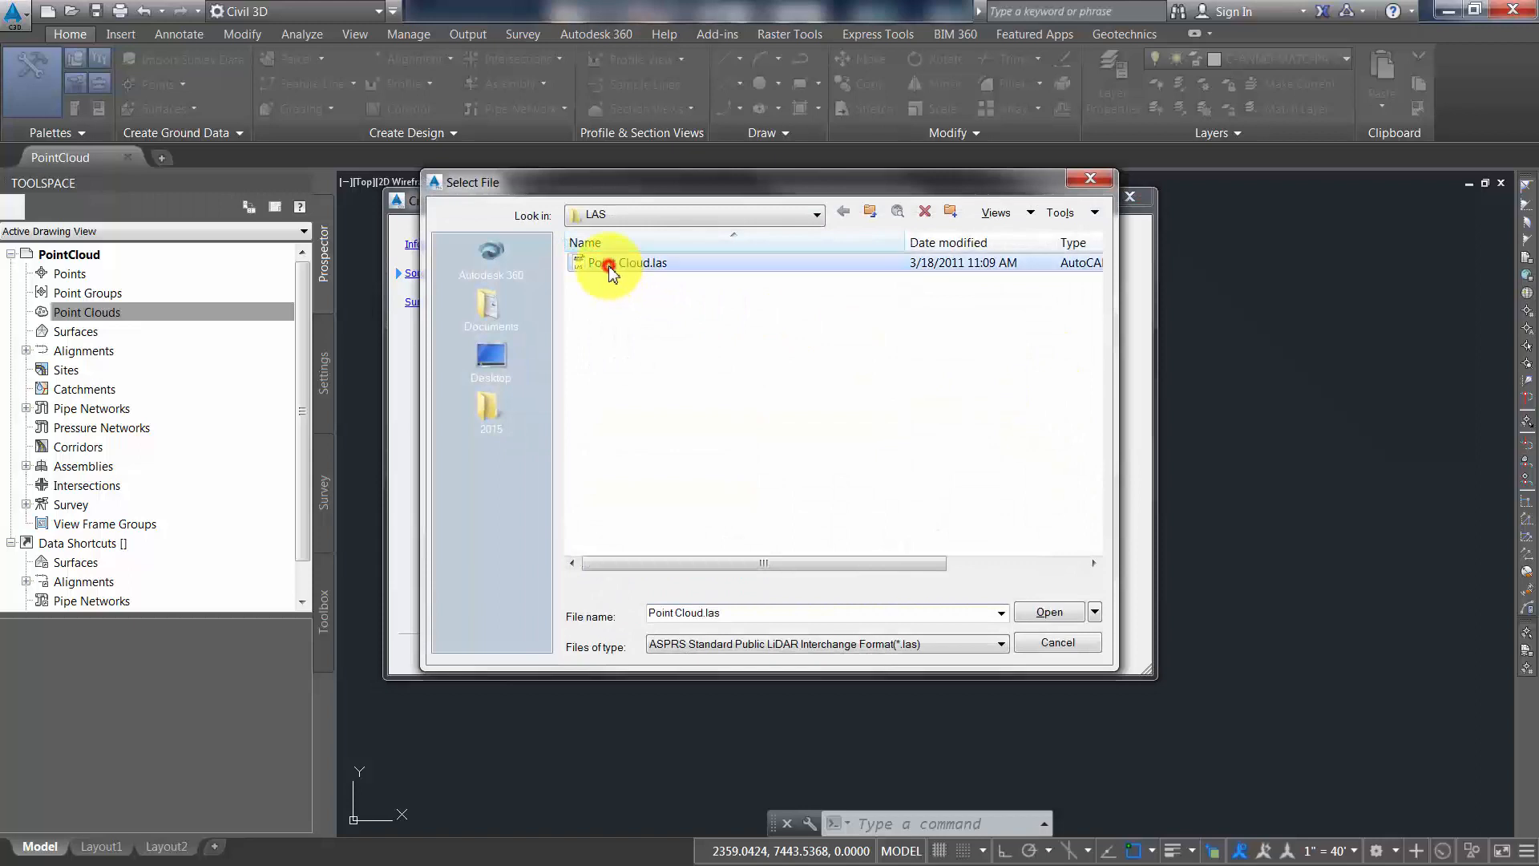
pyautogui.click(1032, 611)
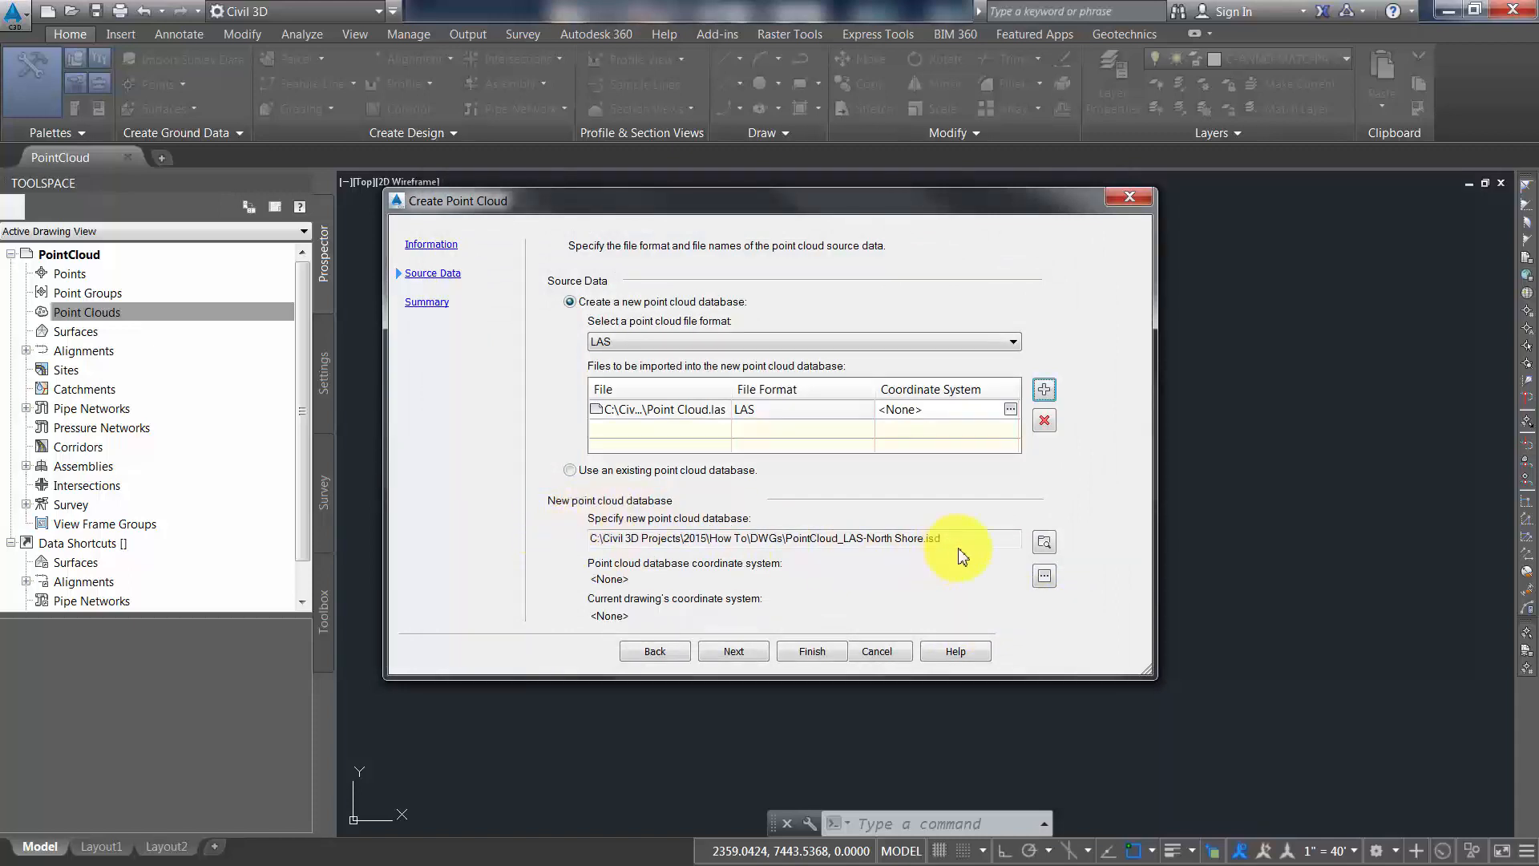
# Set the new point cloud database location to the How To\LAS folder, keeping the file name PointCloud_LAS-North Shore.isd
pyautogui.click(1046, 545)
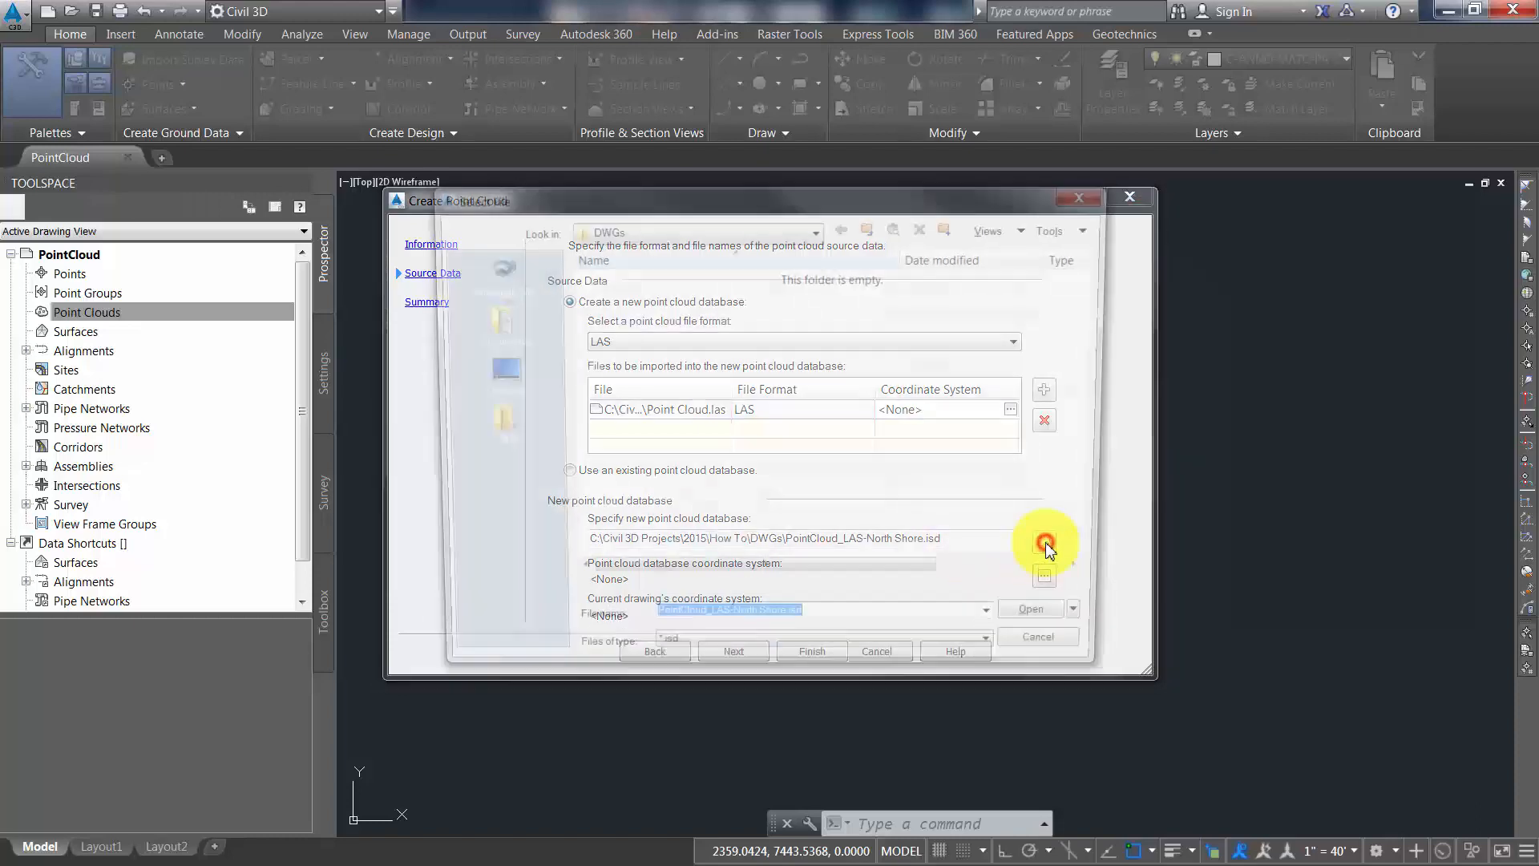
pyautogui.click(870, 227)
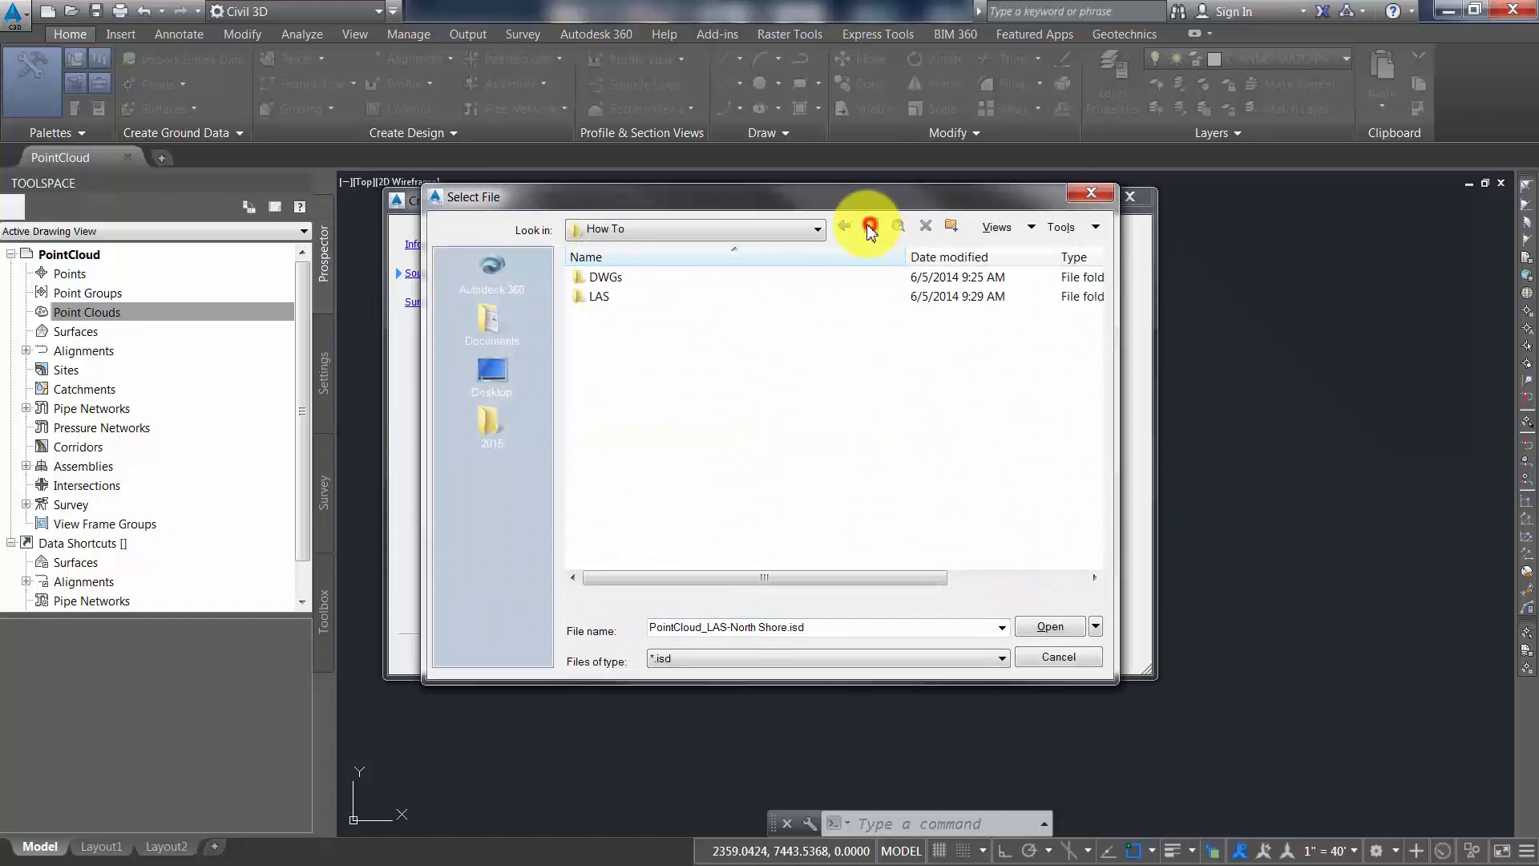
pyautogui.click(612, 295)
pyautogui.click(1046, 627)
pyautogui.click(1046, 626)
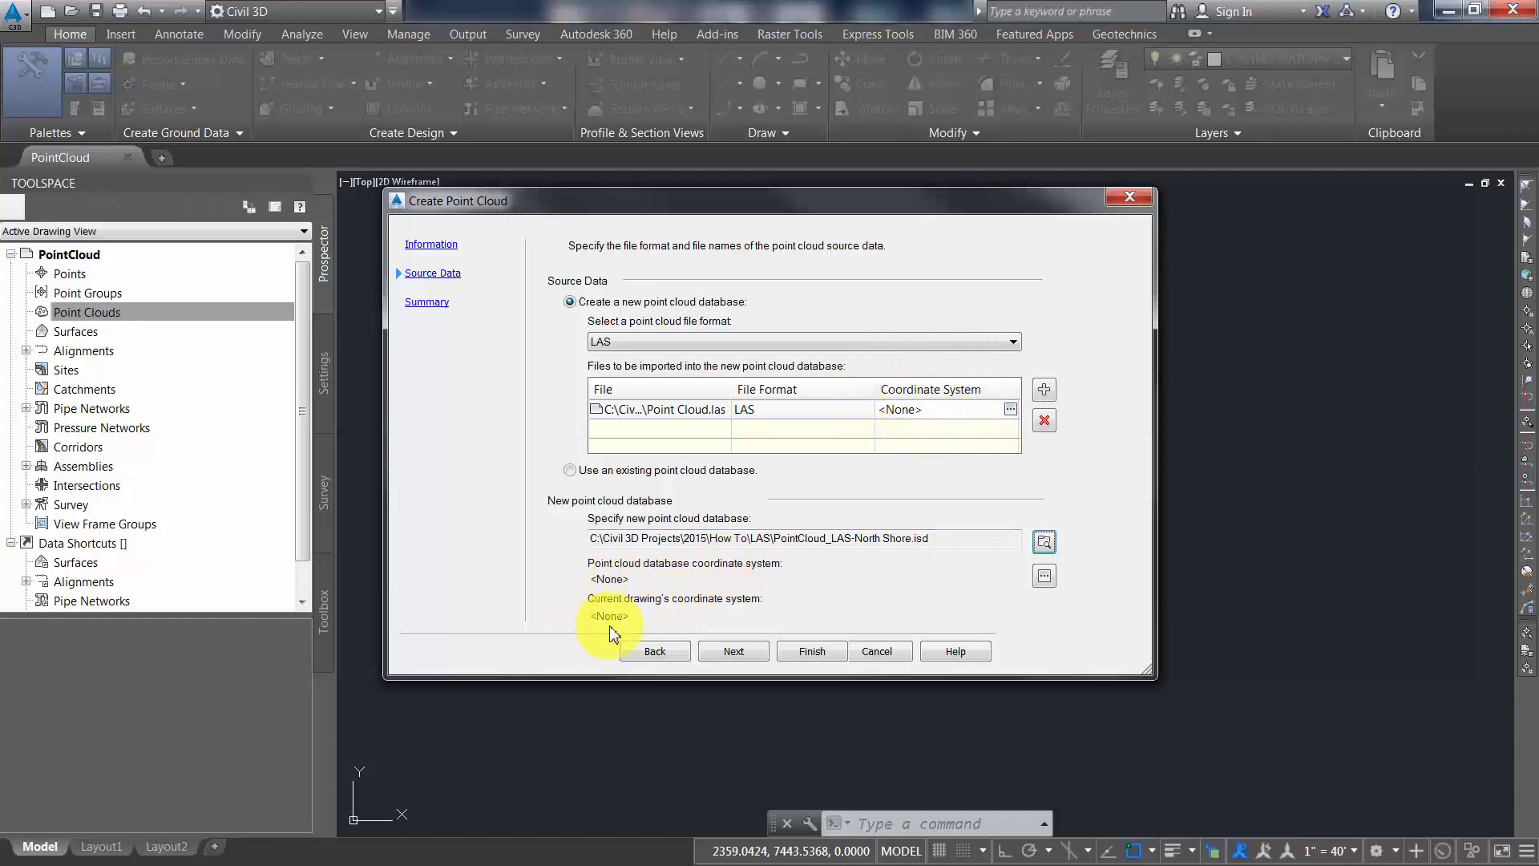
# Finish creating the point cloud and zoom to it once its database has been processed
pyautogui.click(736, 652)
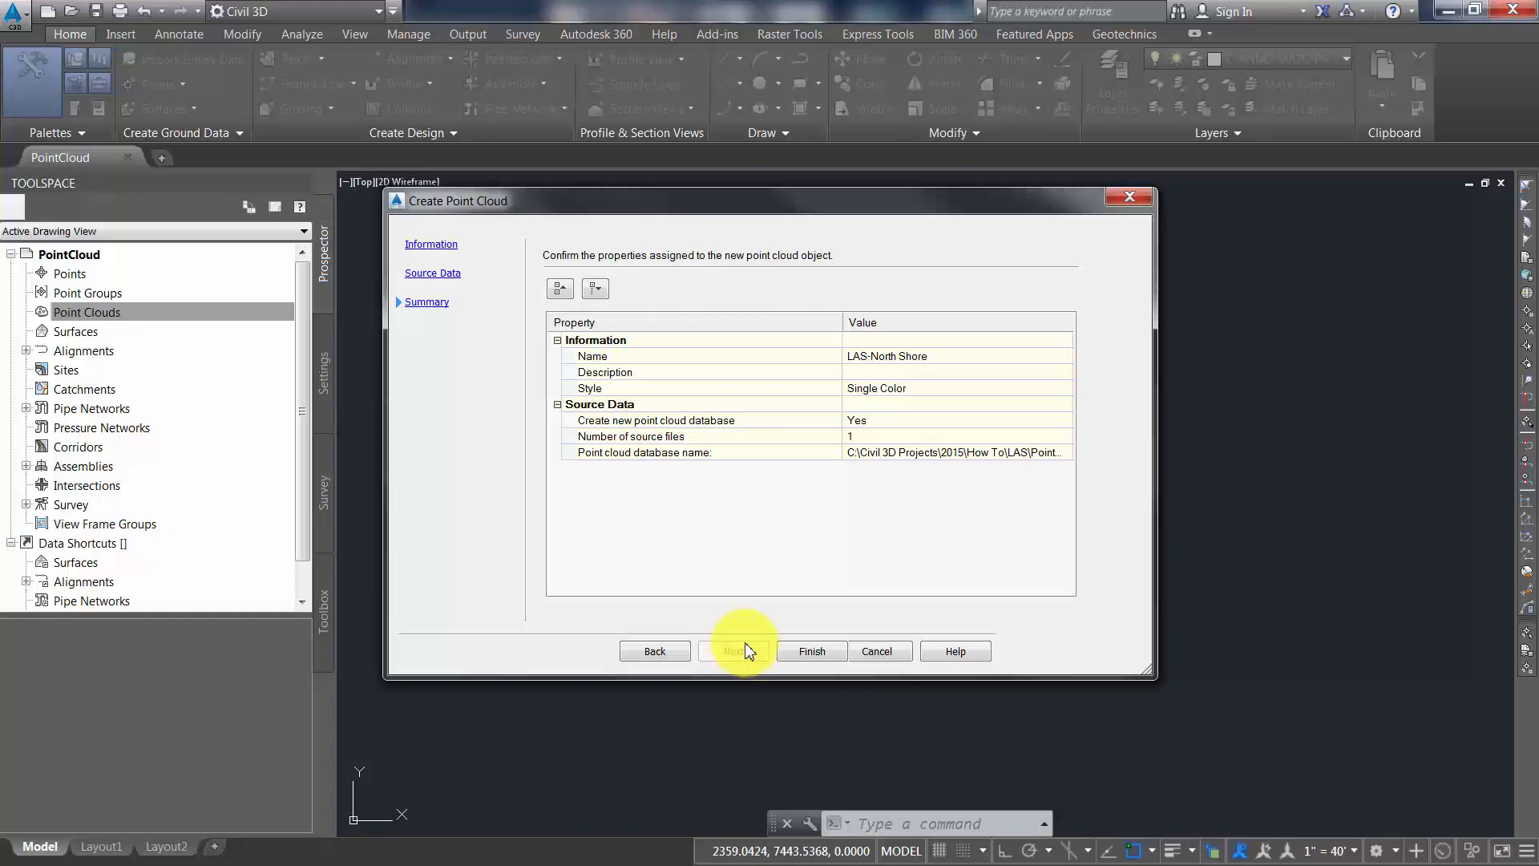
pyautogui.click(804, 652)
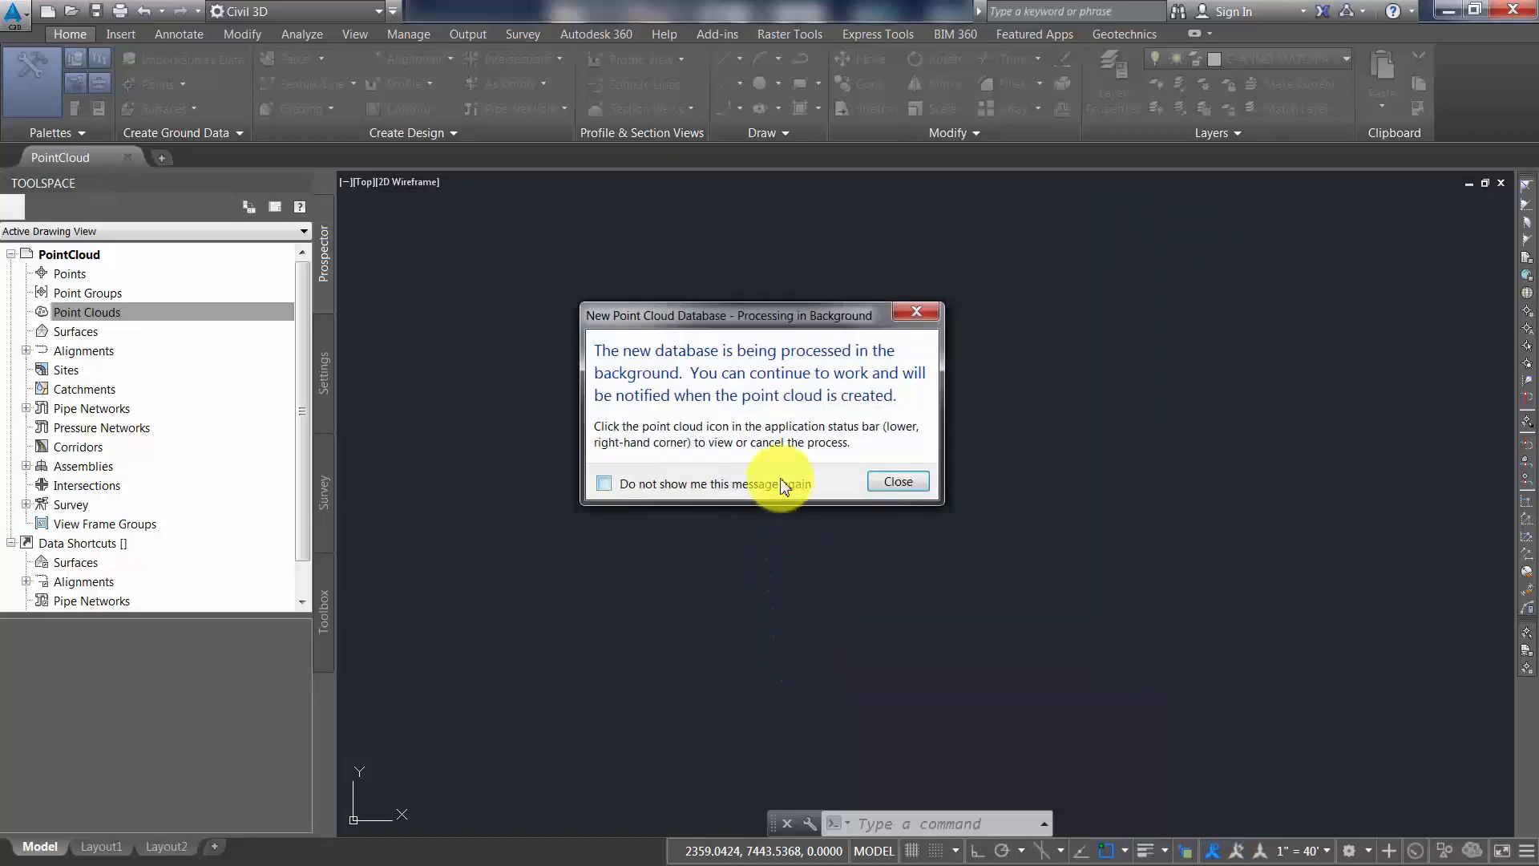
pyautogui.click(910, 484)
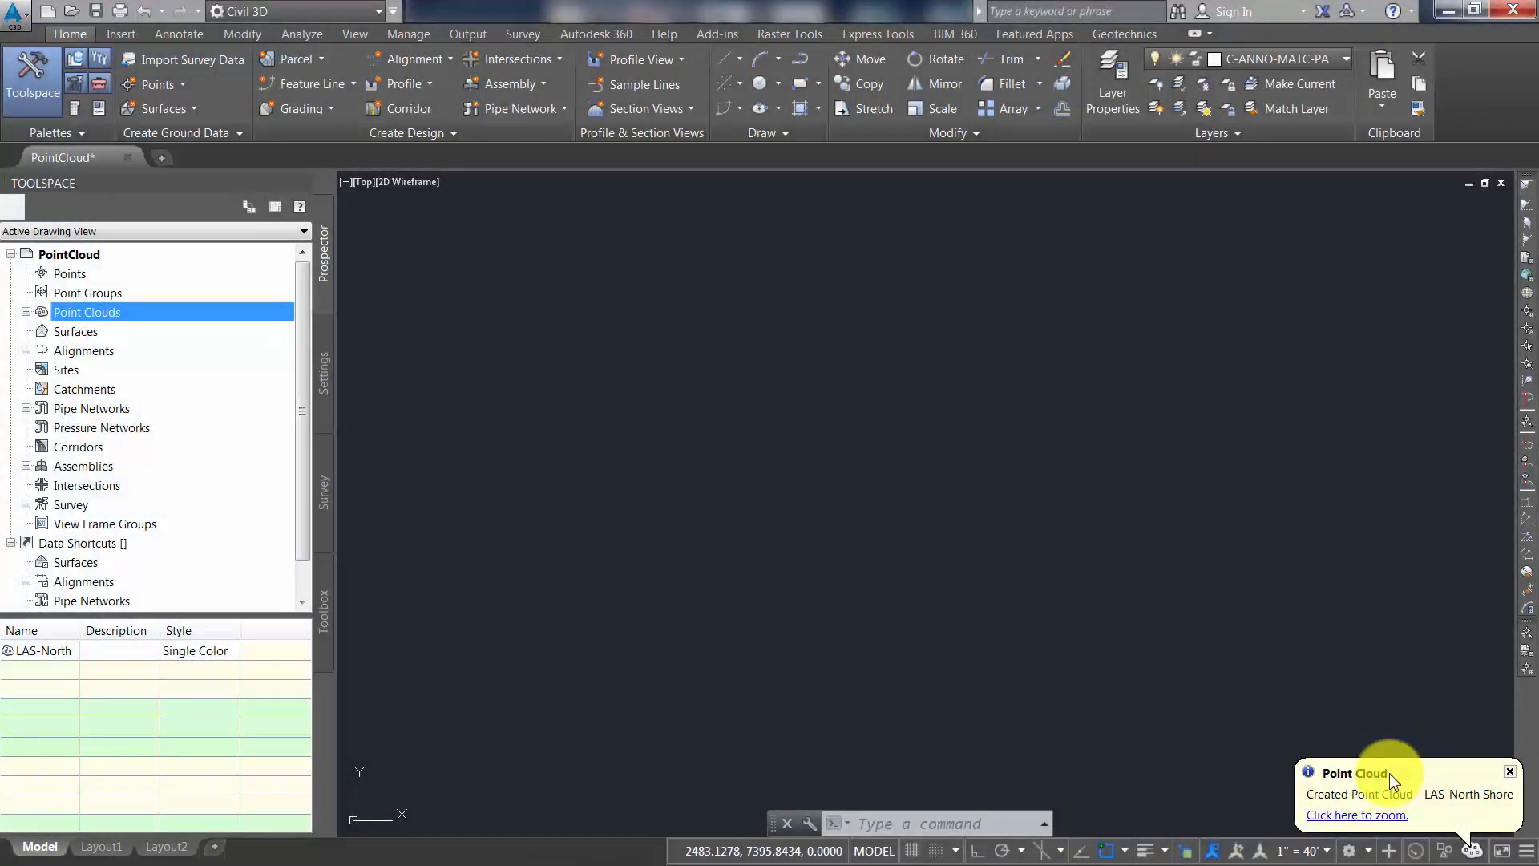
pyautogui.click(1361, 816)
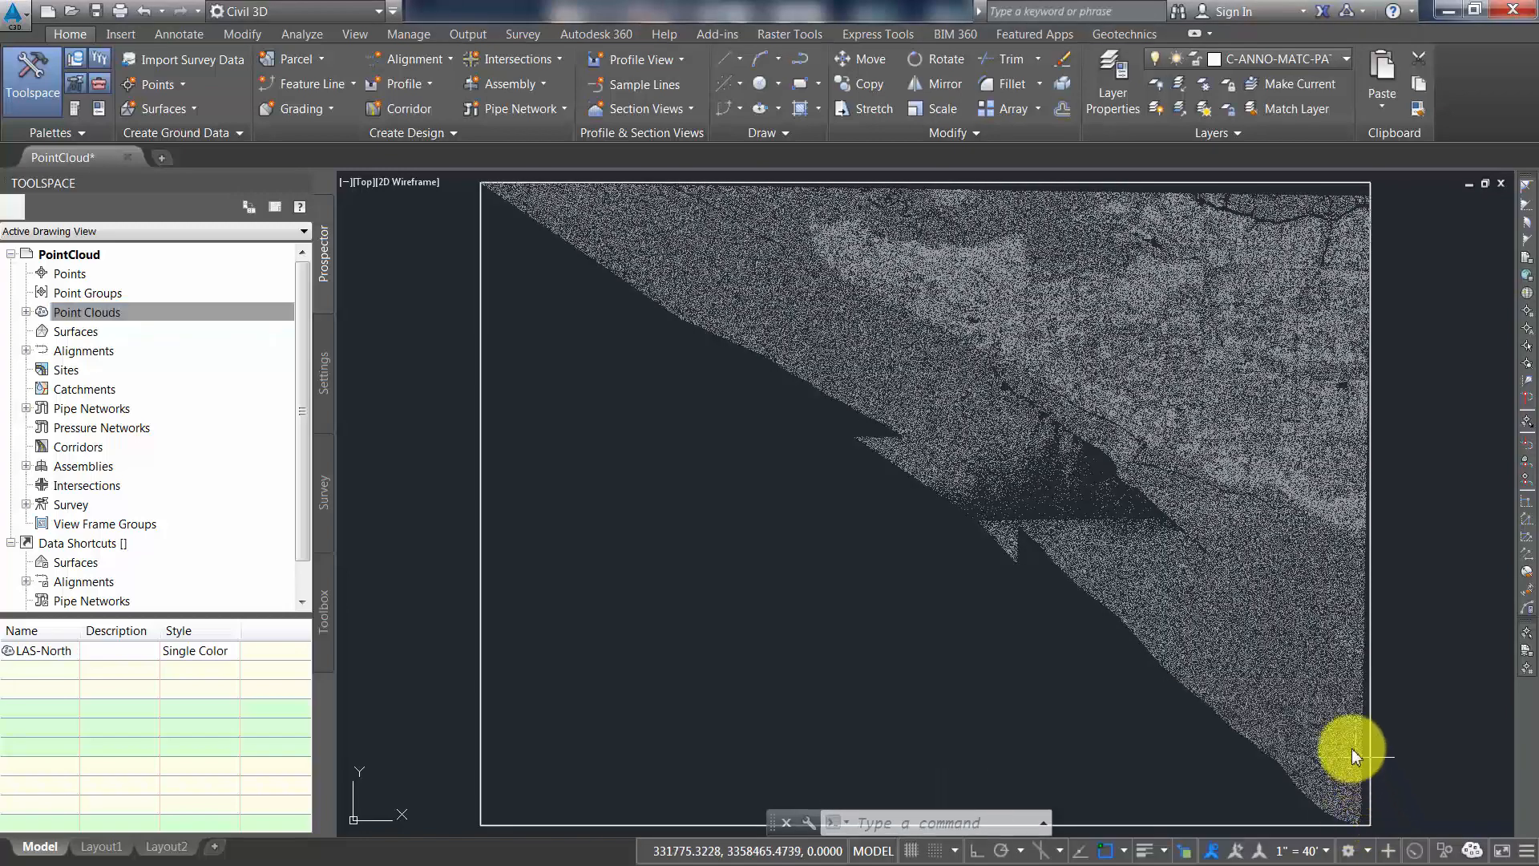
# Review the definition, elevation ranges and statistics in the properties of the LAS-North Shore point cloud
pyautogui.click(240, 312)
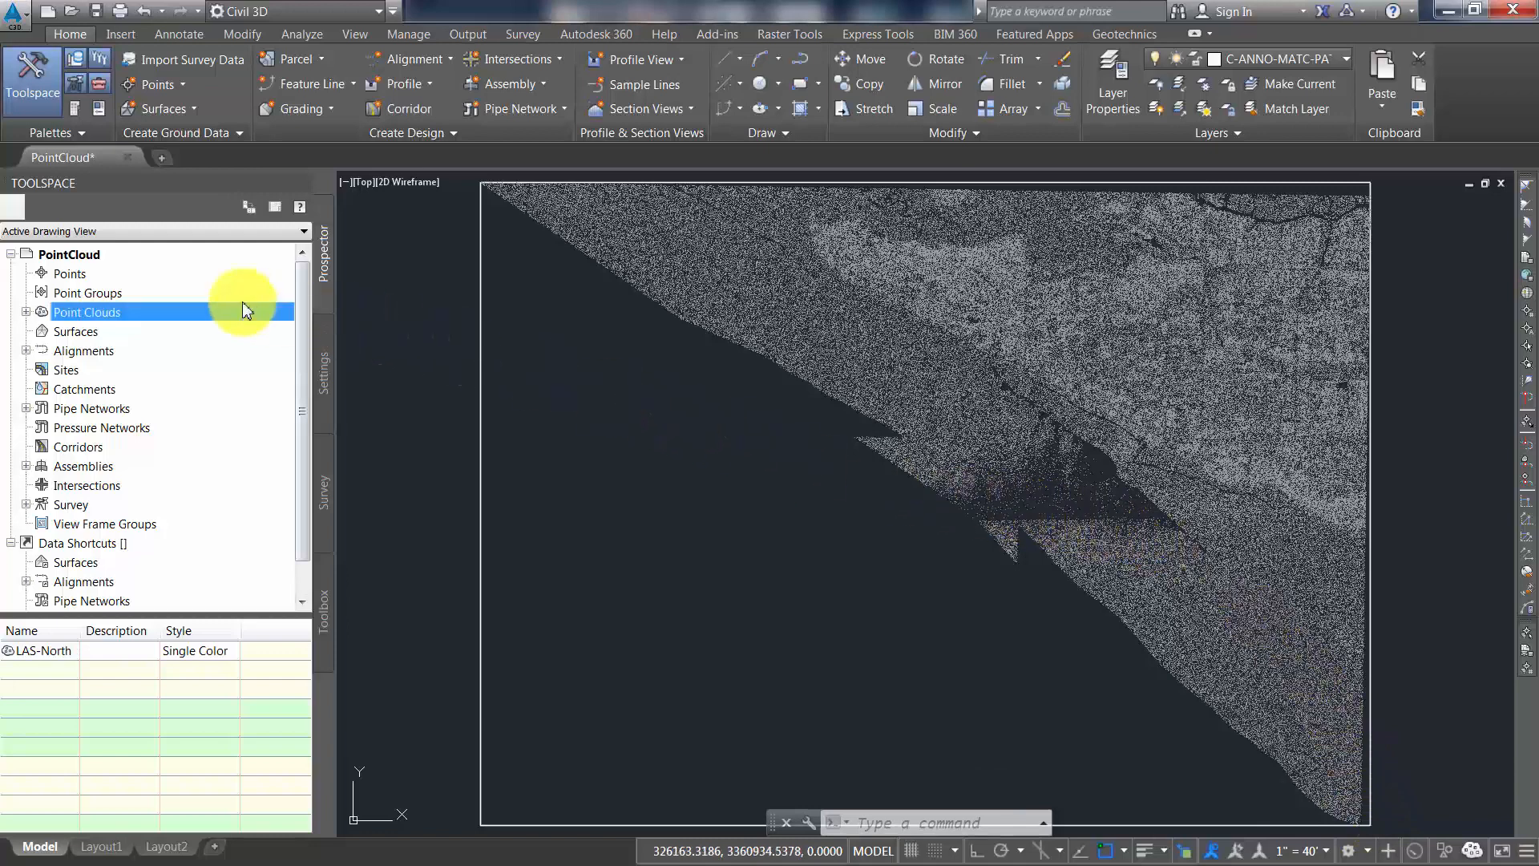
pyautogui.click(26, 312)
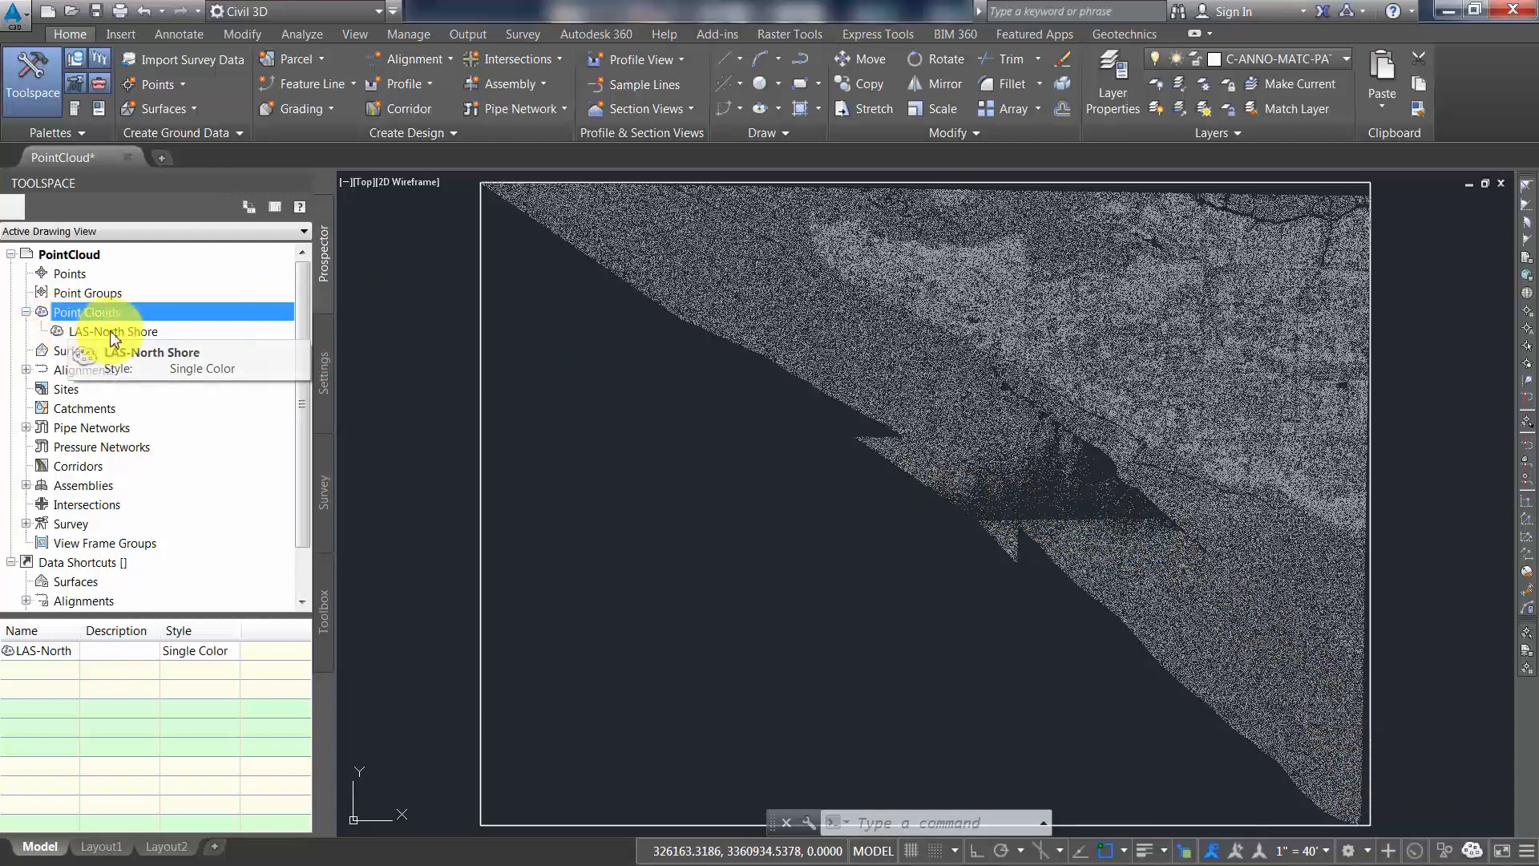
pyautogui.rightClick(117, 336)
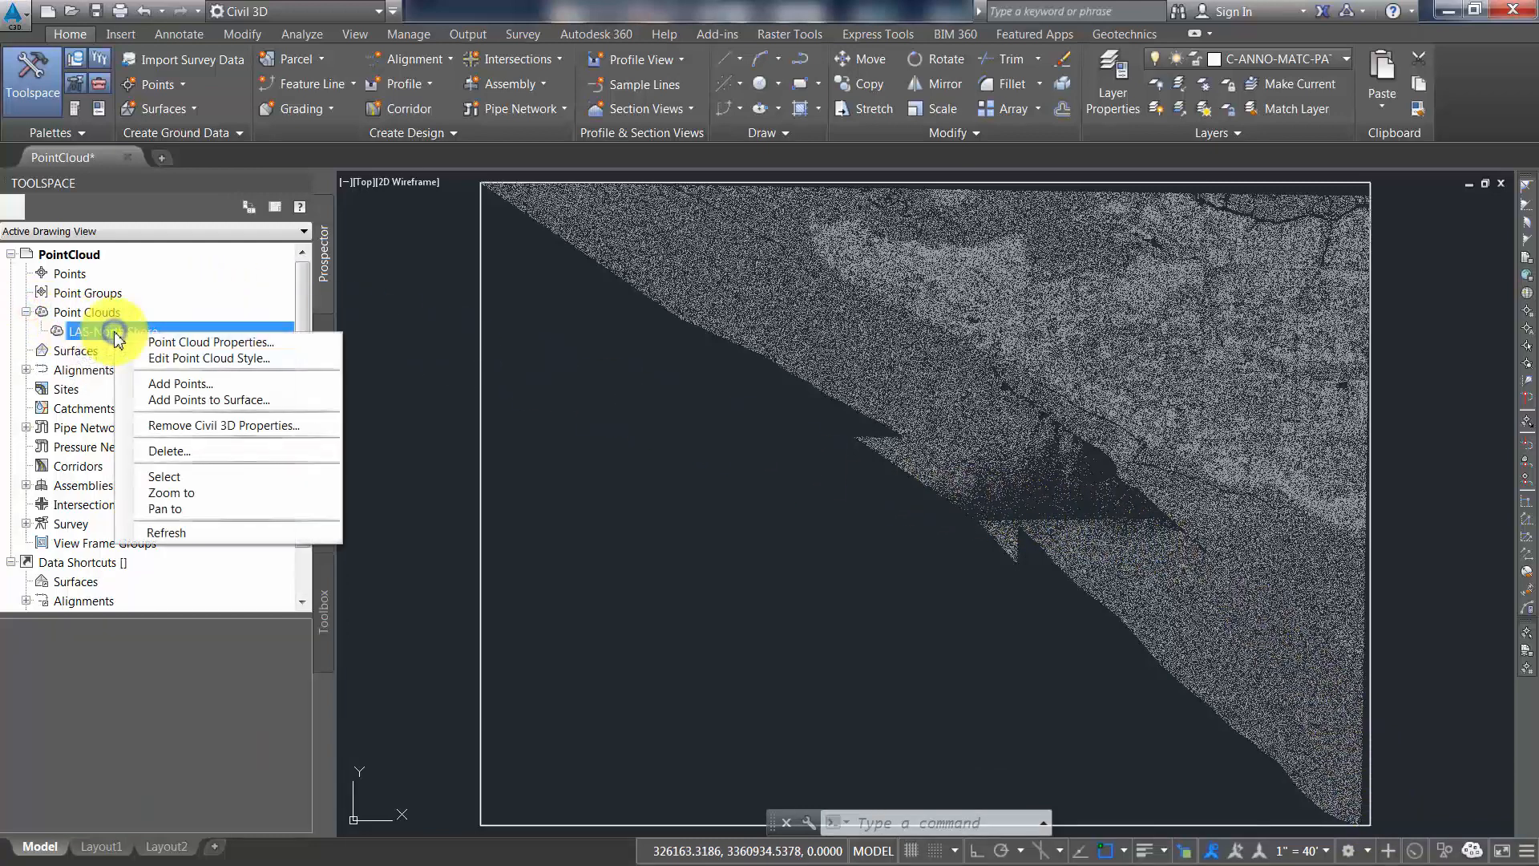
pyautogui.click(178, 342)
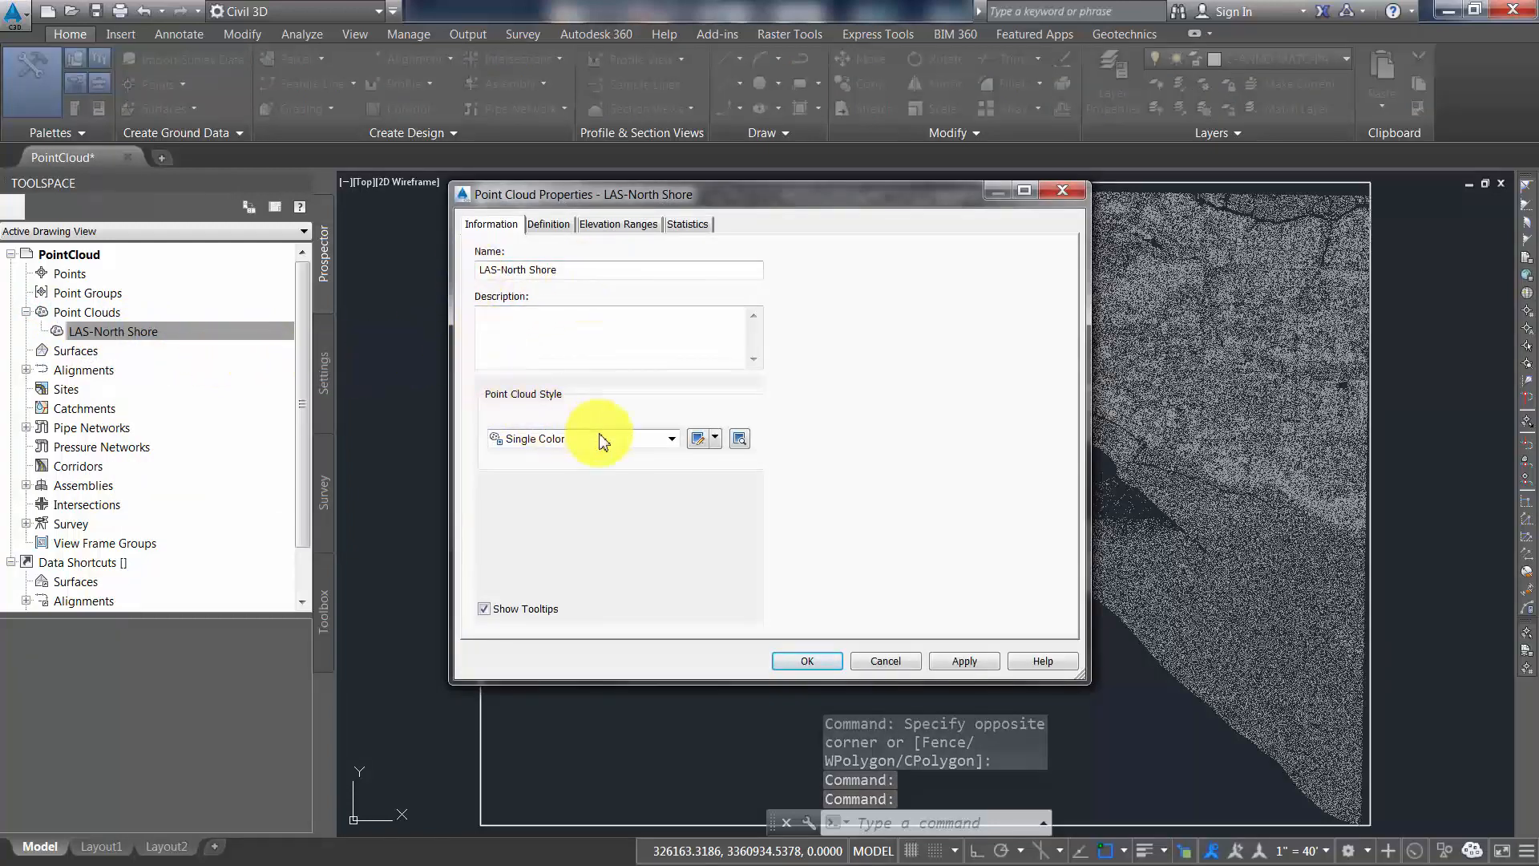
pyautogui.click(557, 226)
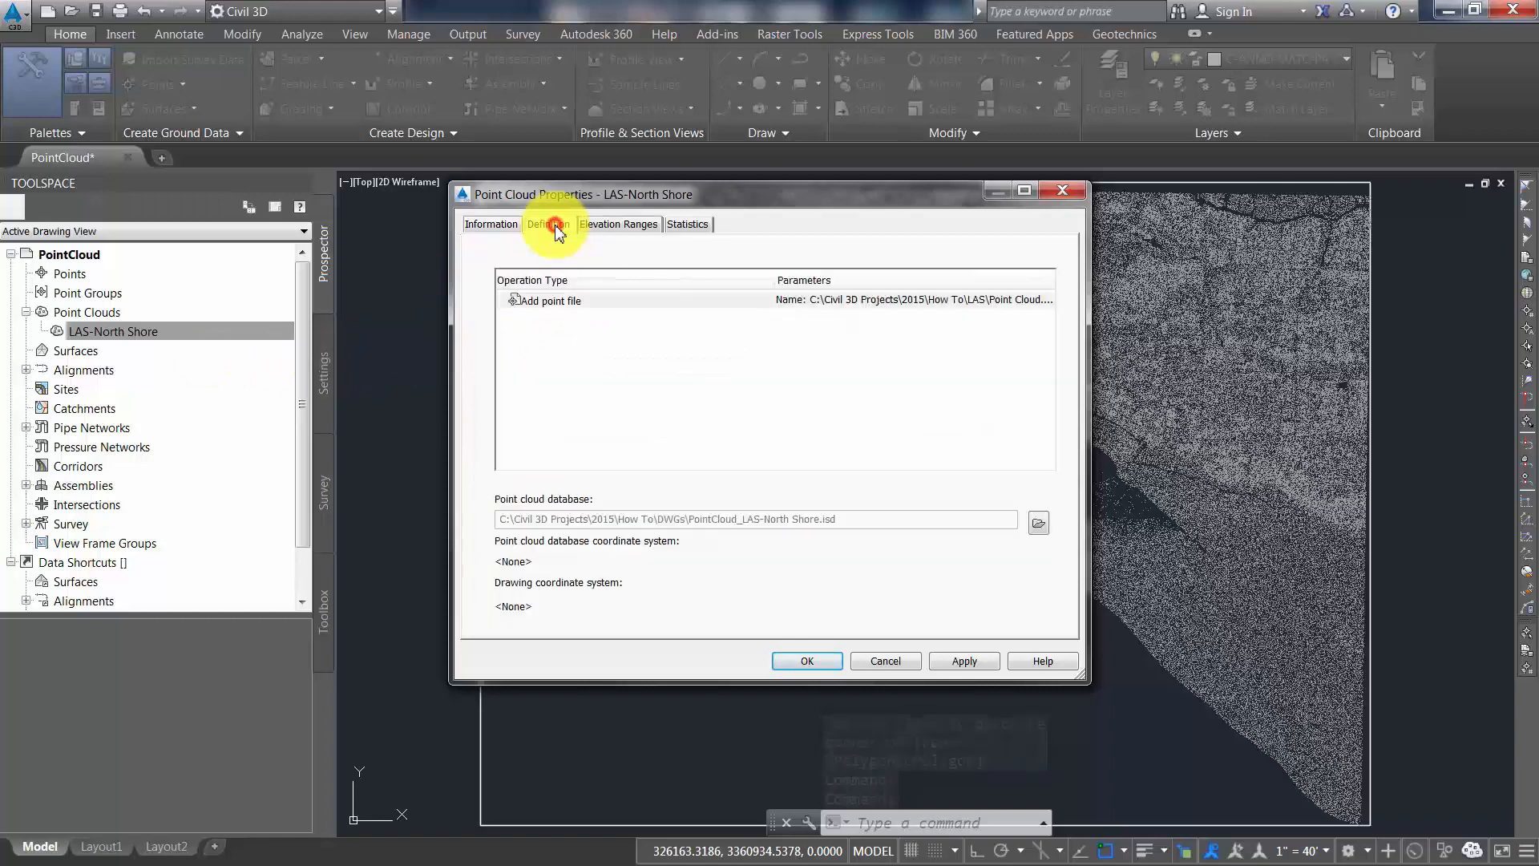
pyautogui.click(629, 232)
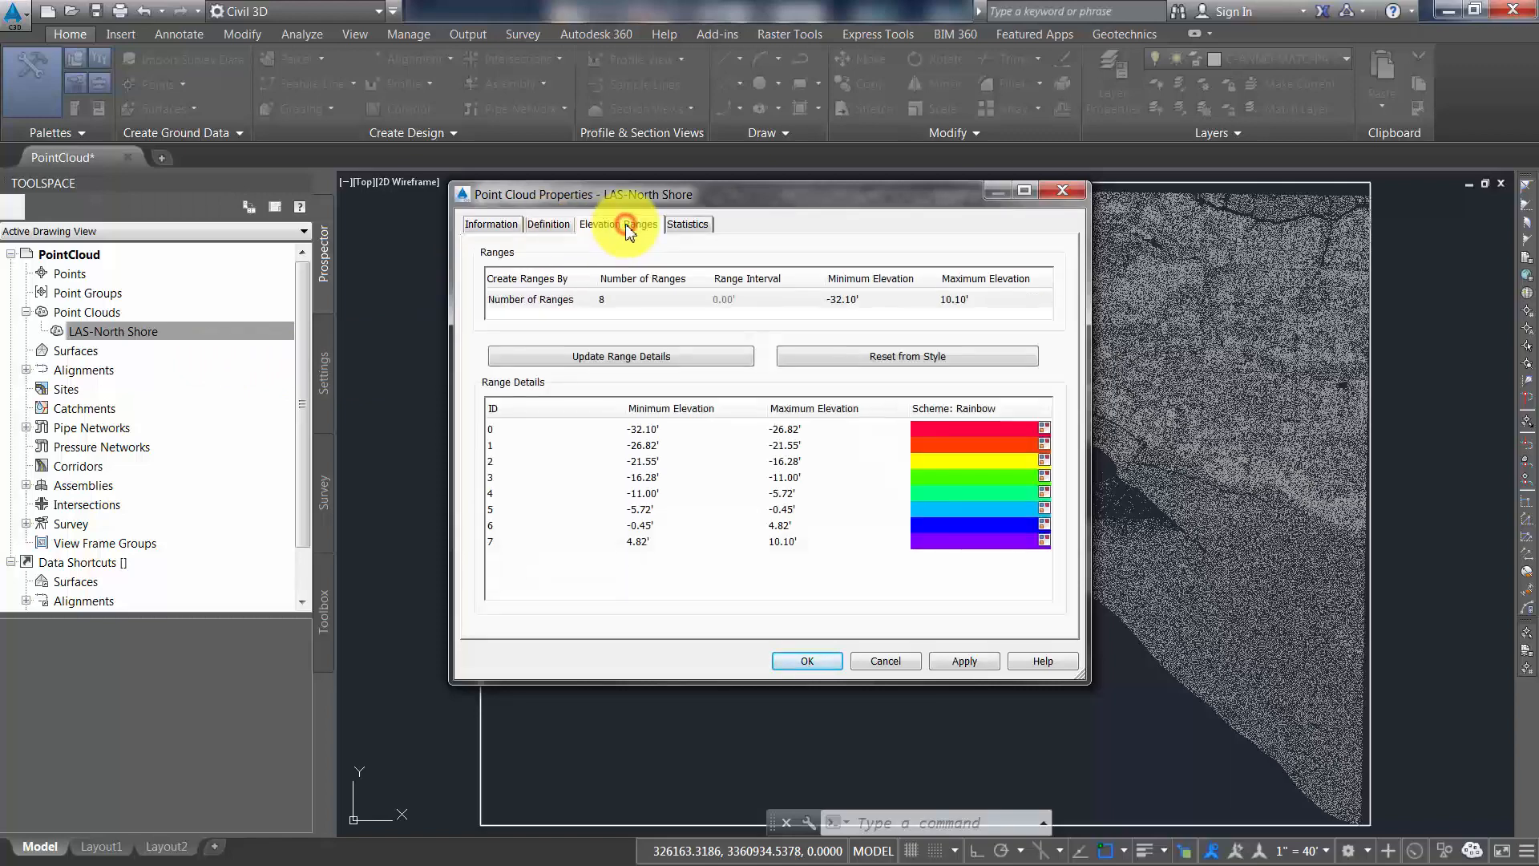
pyautogui.click(687, 229)
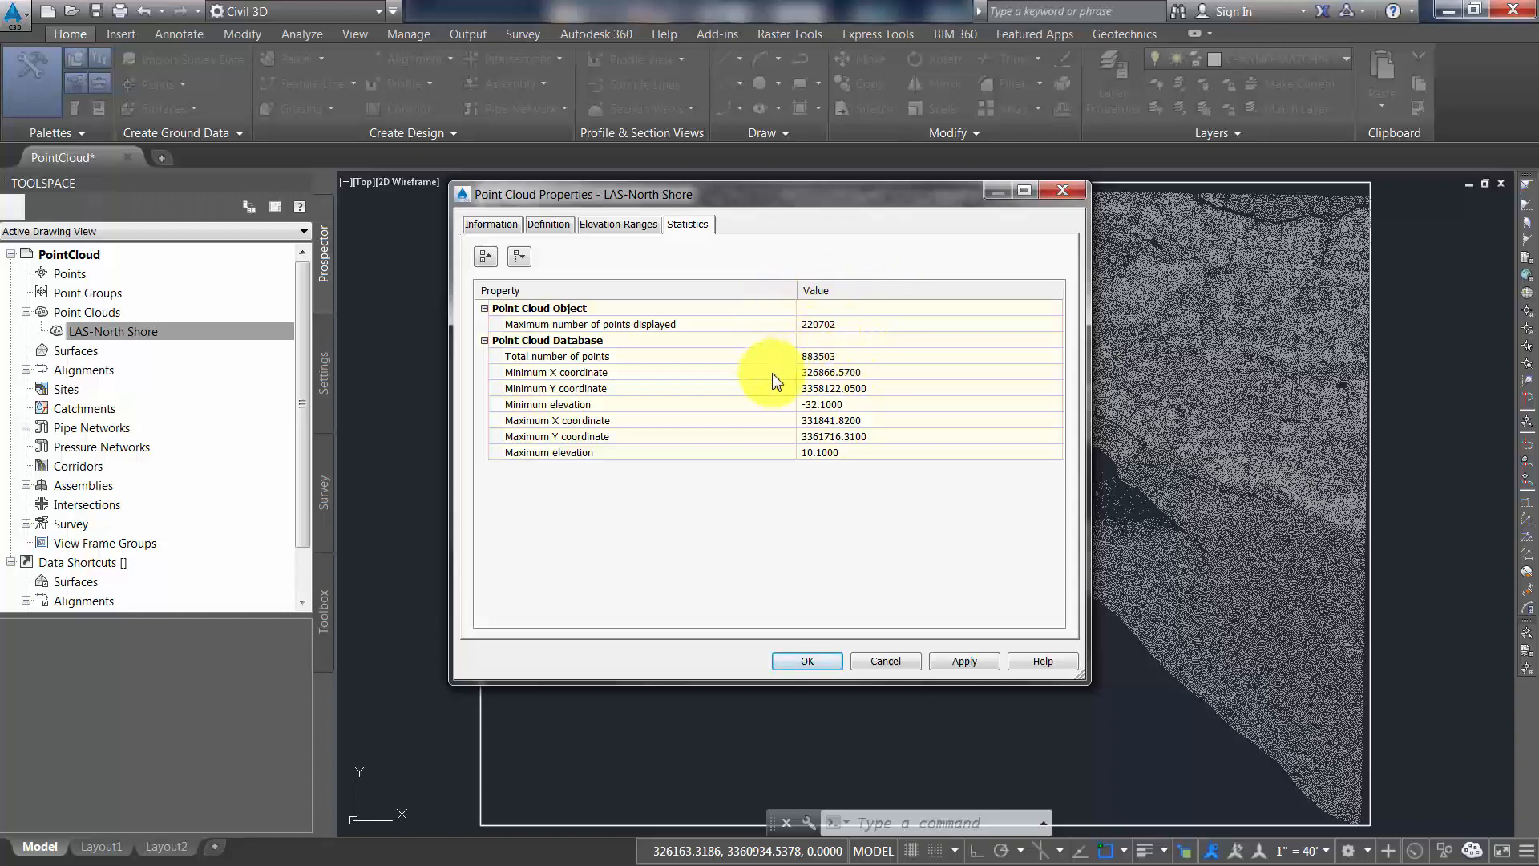
pyautogui.click(806, 660)
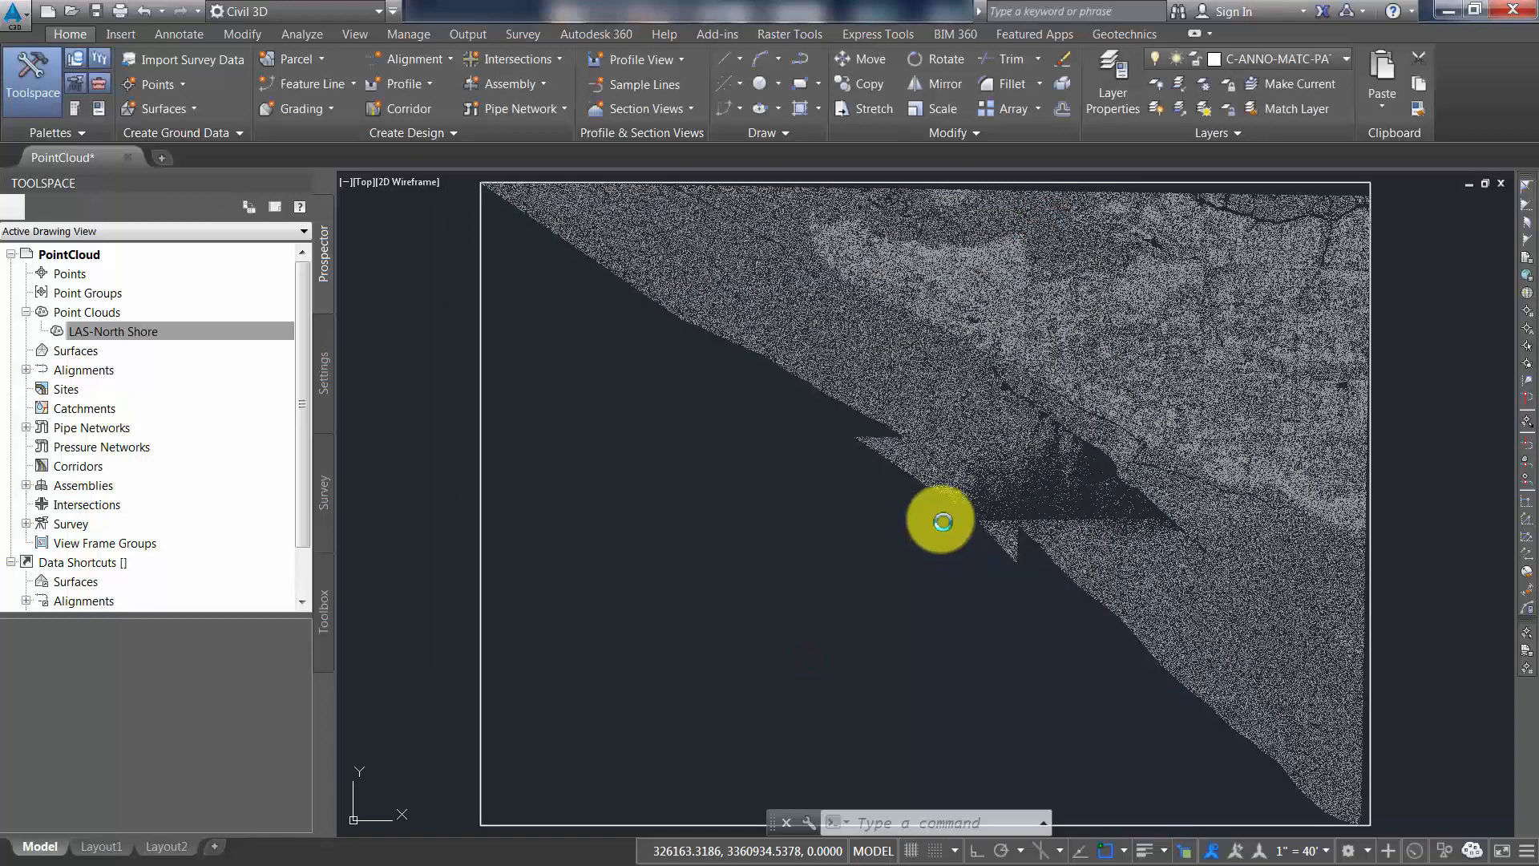
# Set the point cloud's point density to 40 and regenerate the drawing
pyautogui.click(940, 491)
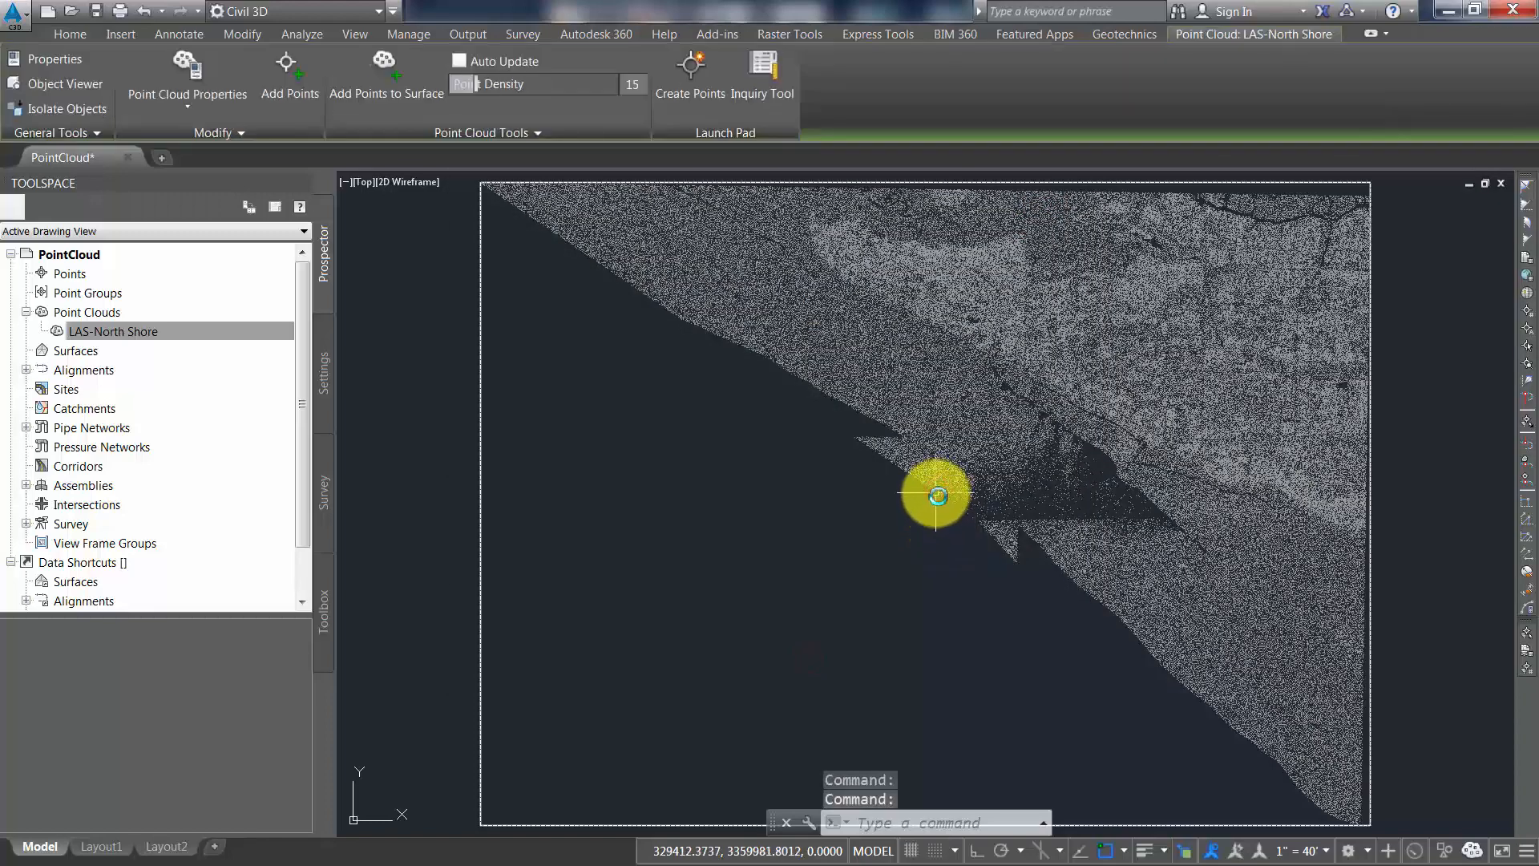
pyautogui.click(540, 88)
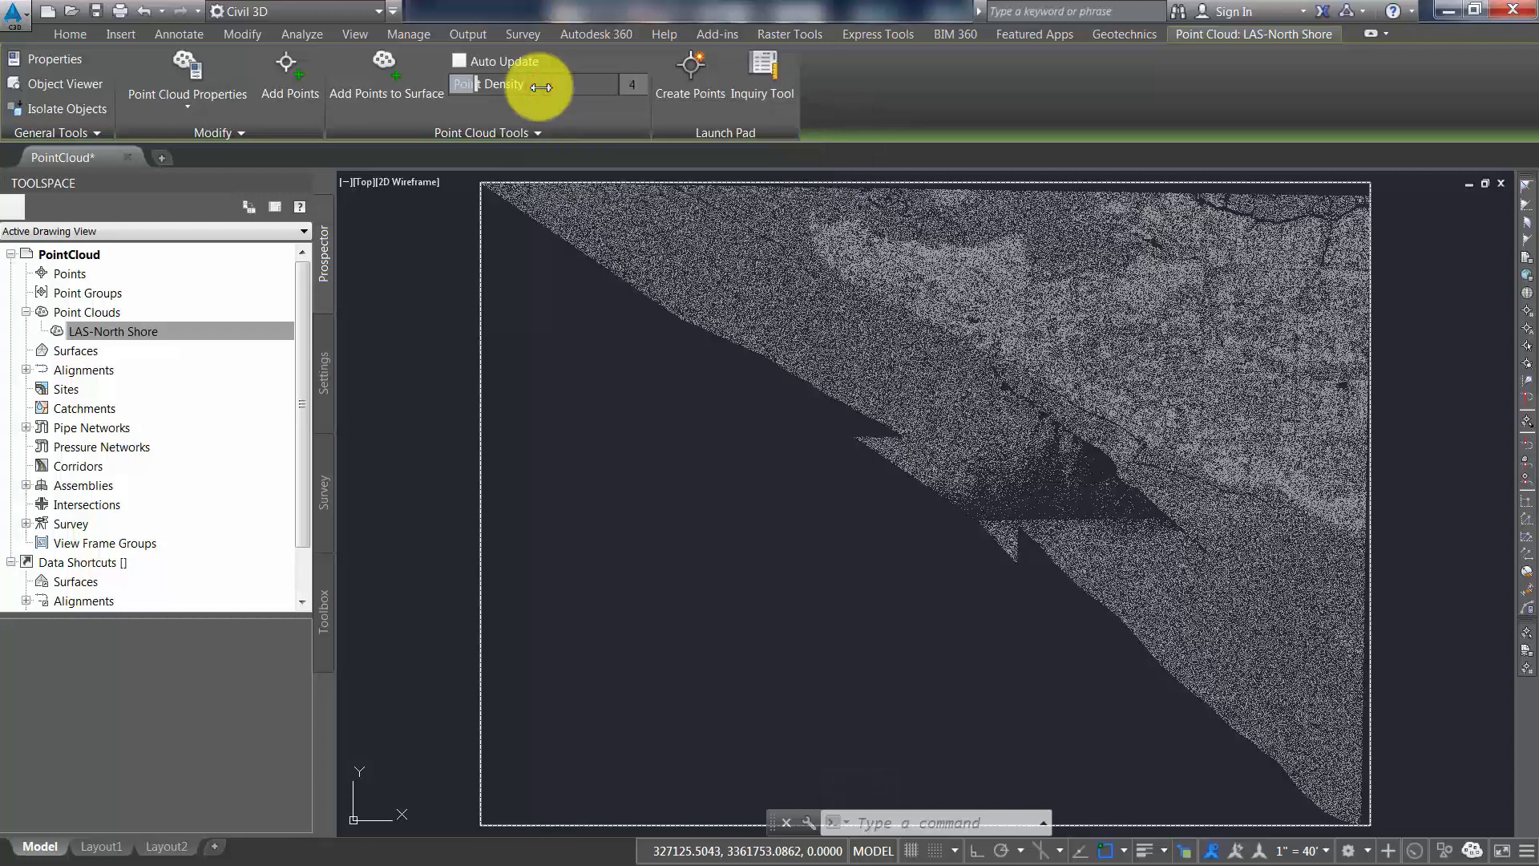
pyautogui.press('Escape')
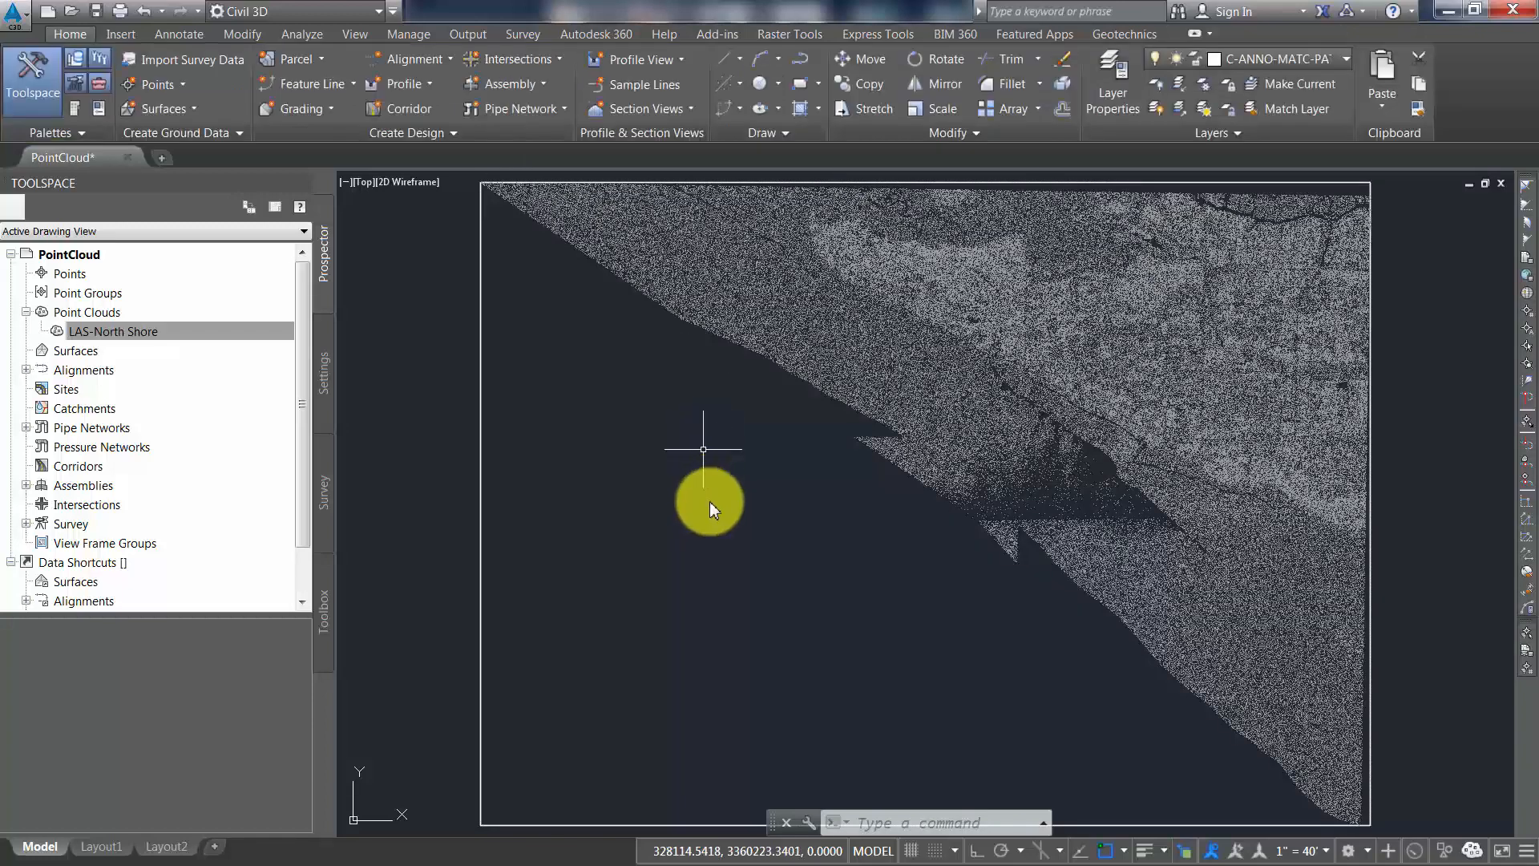
pyautogui.write('re')
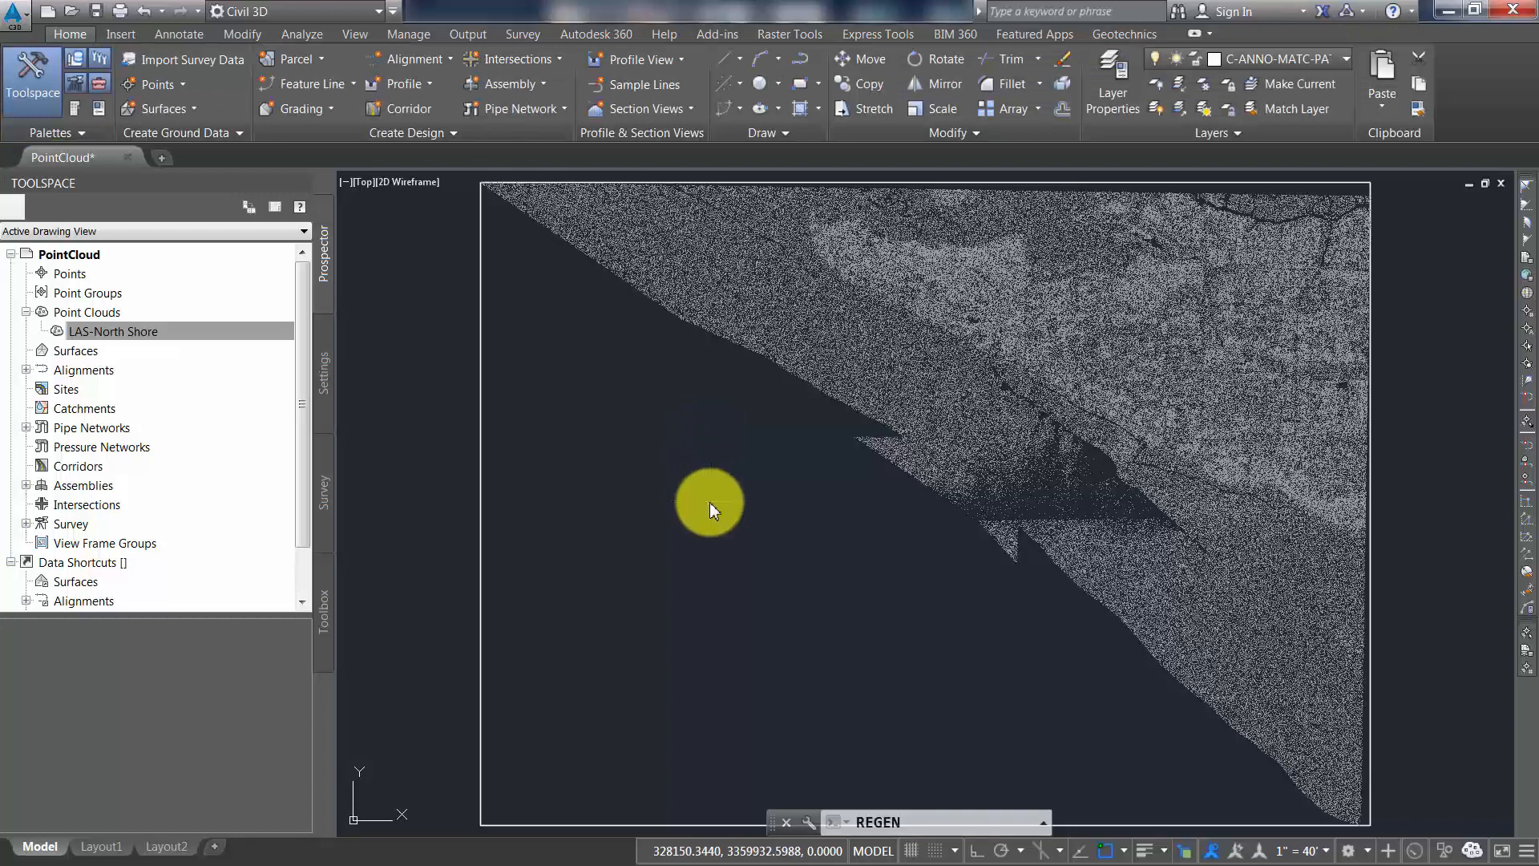
pyautogui.press('Return')
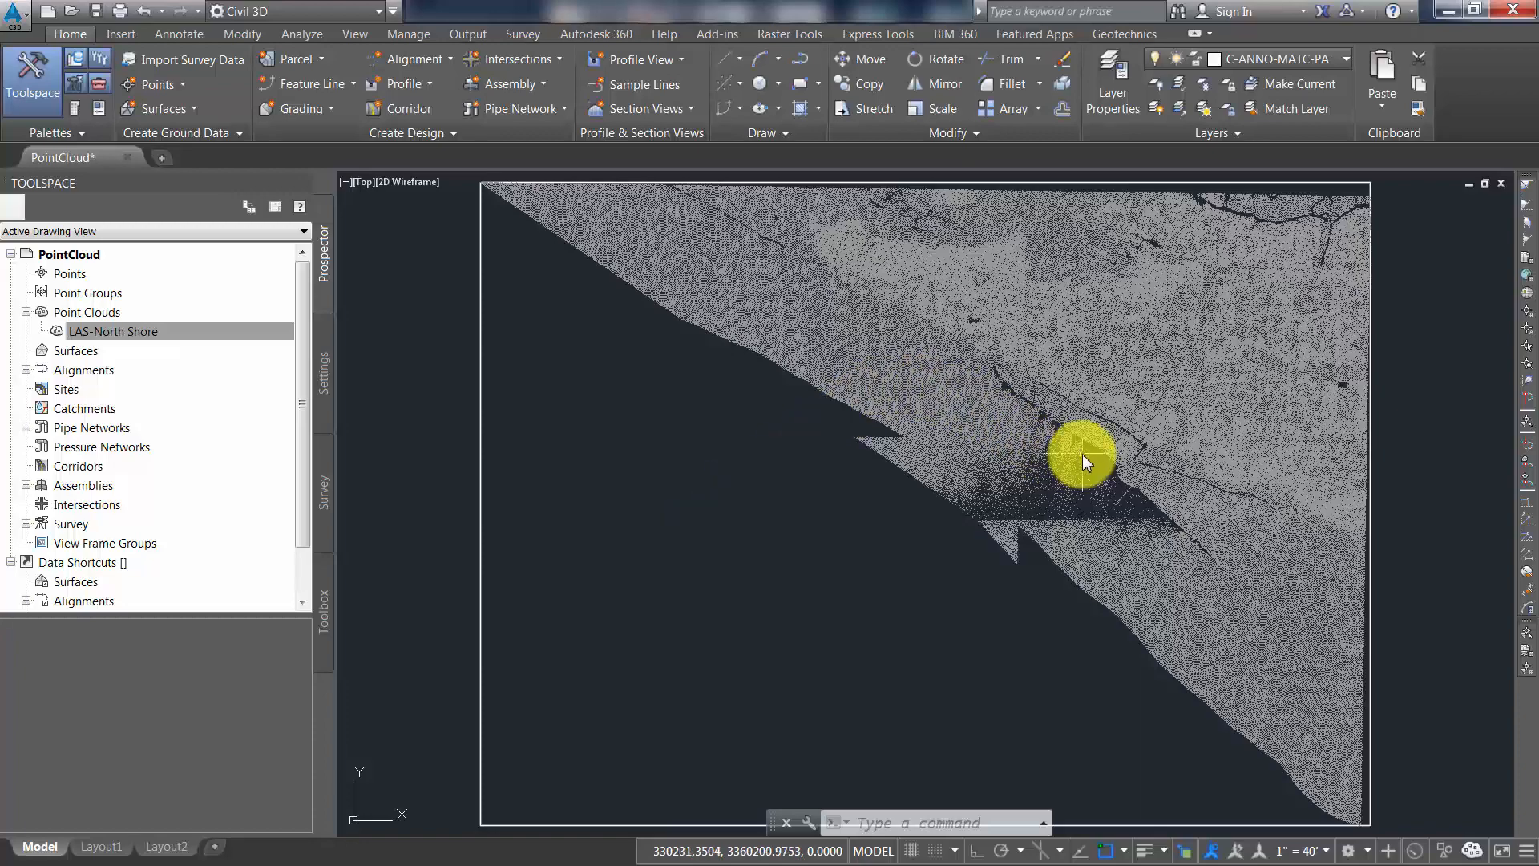
# Zoom in closely on the sparse area along the shoreline and regenerate the displayed points
pyautogui.scroll(5, 1072, 454)
pyautogui.write('re')
pyautogui.press('Return')
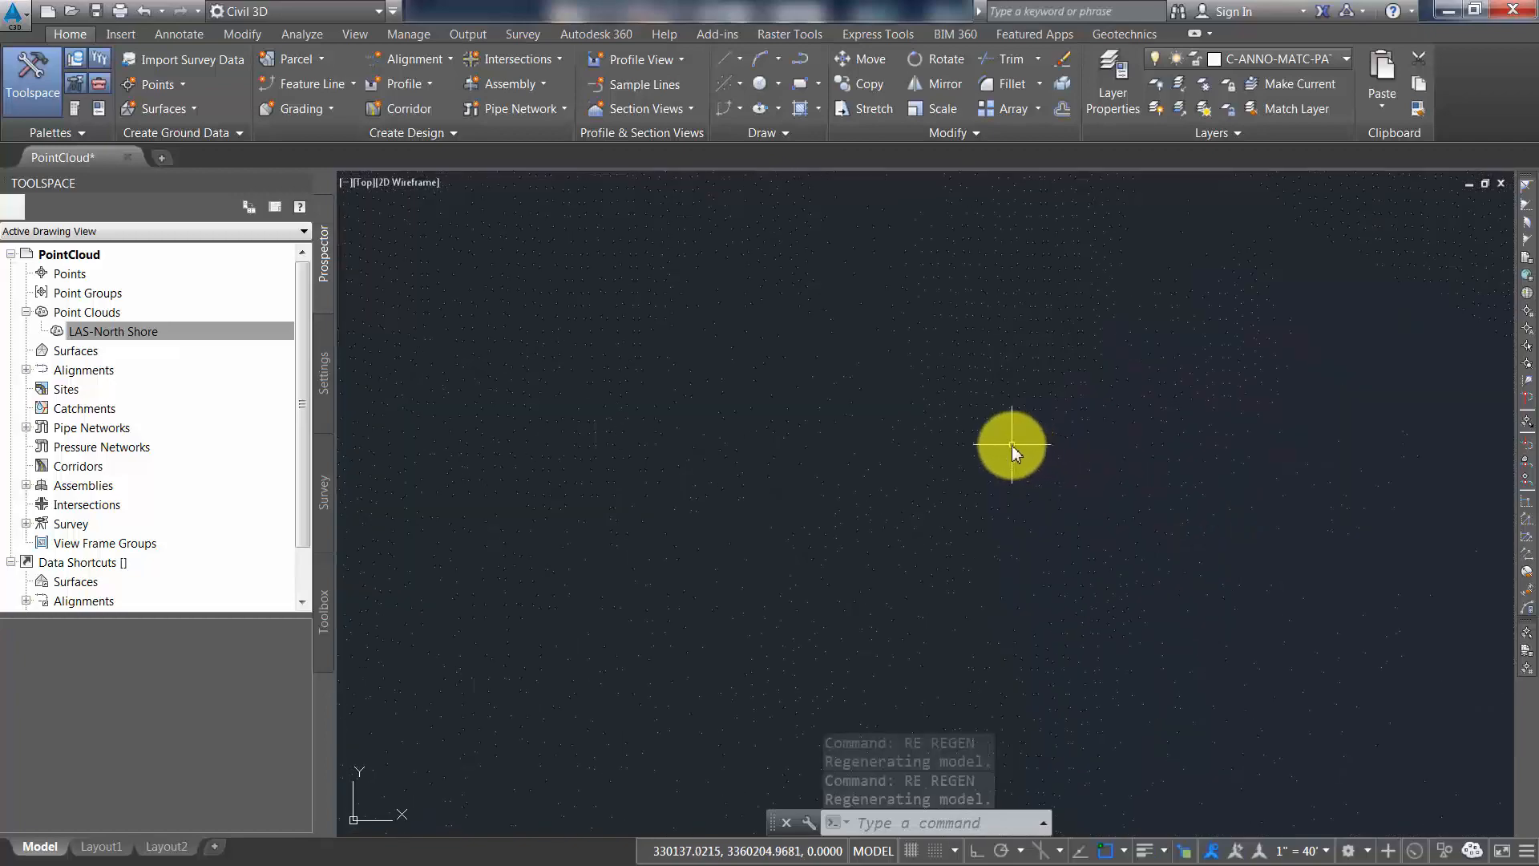
# Enter a new point density for the point cloud in the close-up view and regenerate the drawing
pyautogui.click(1011, 445)
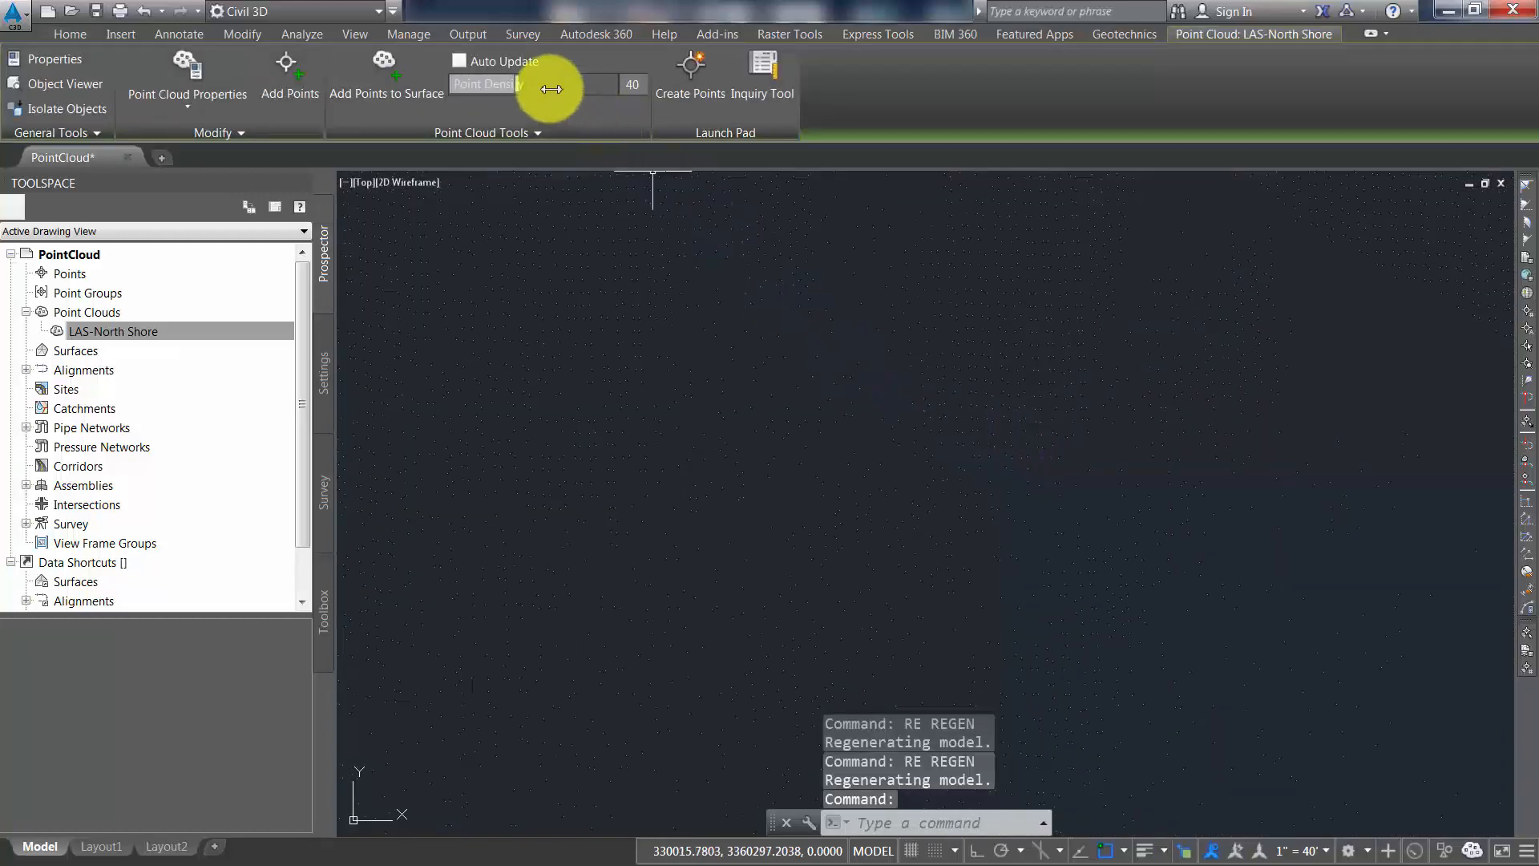
pyautogui.click(629, 87)
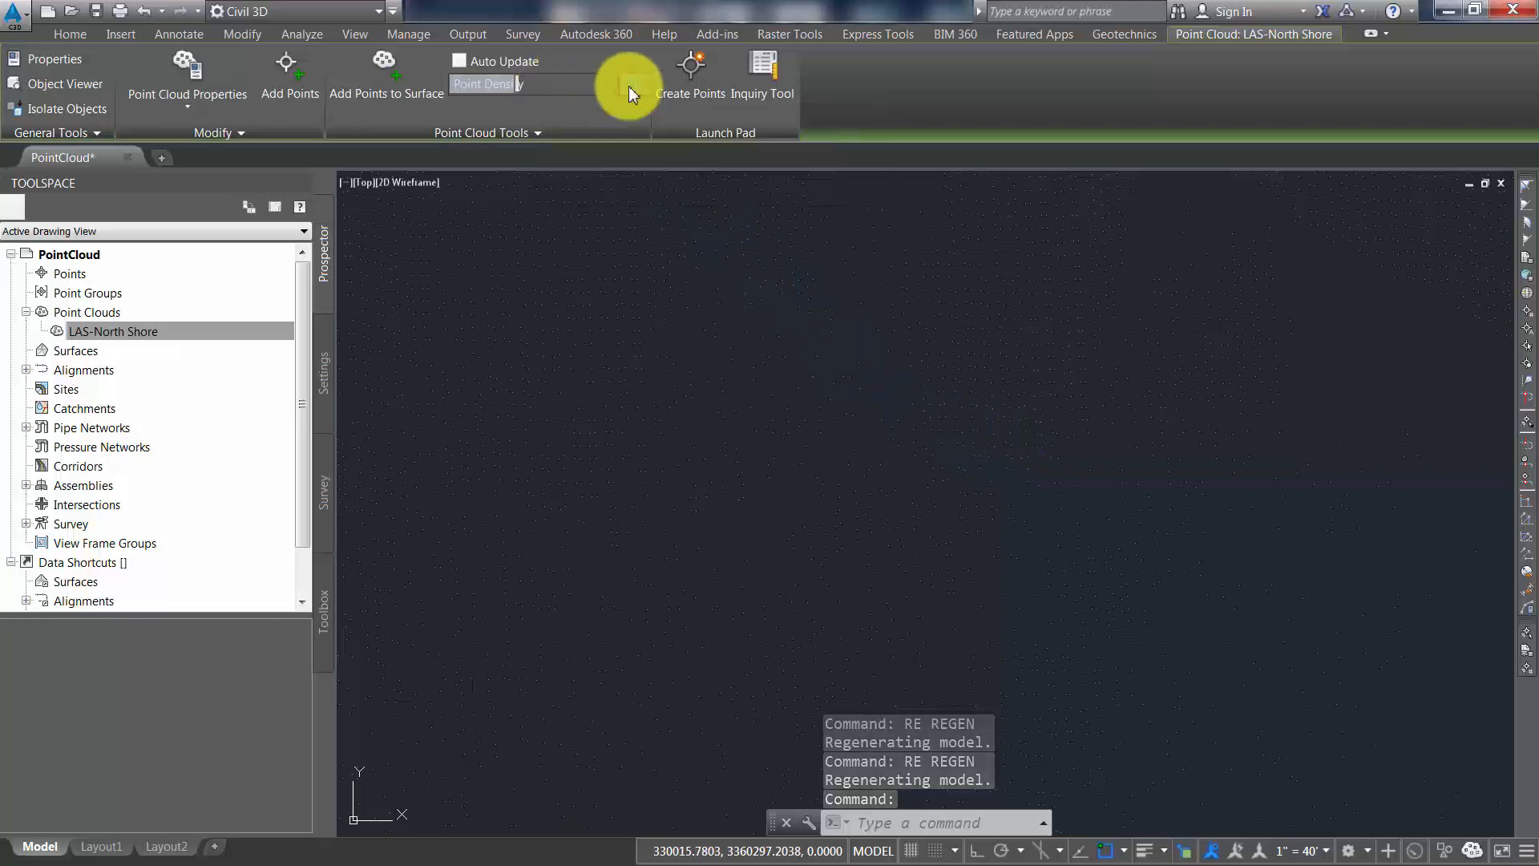
pyautogui.click(653, 404)
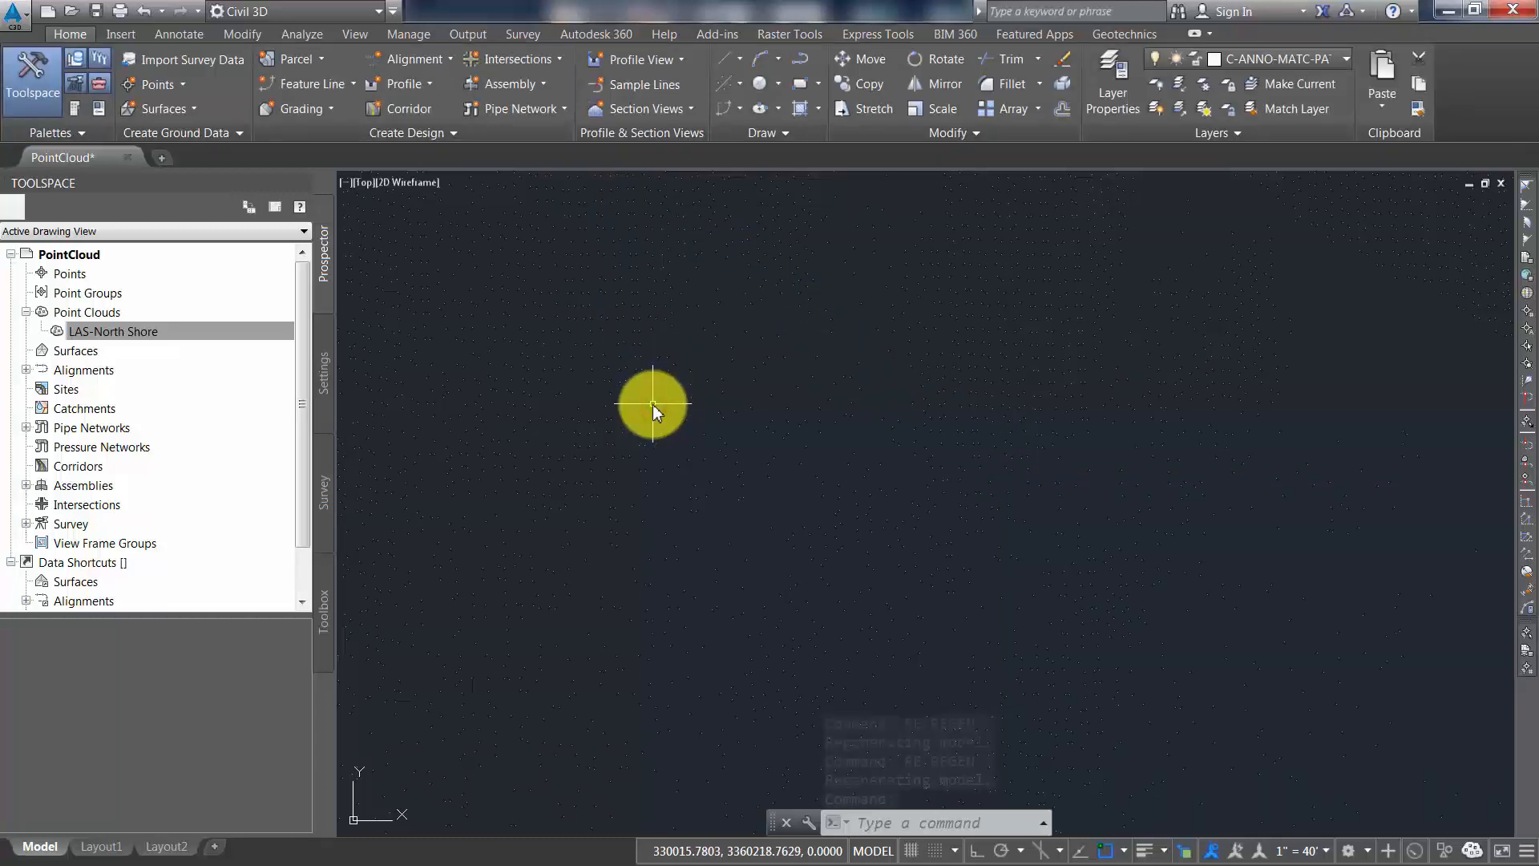
pyautogui.write('REGEN')
pyautogui.press('Return')
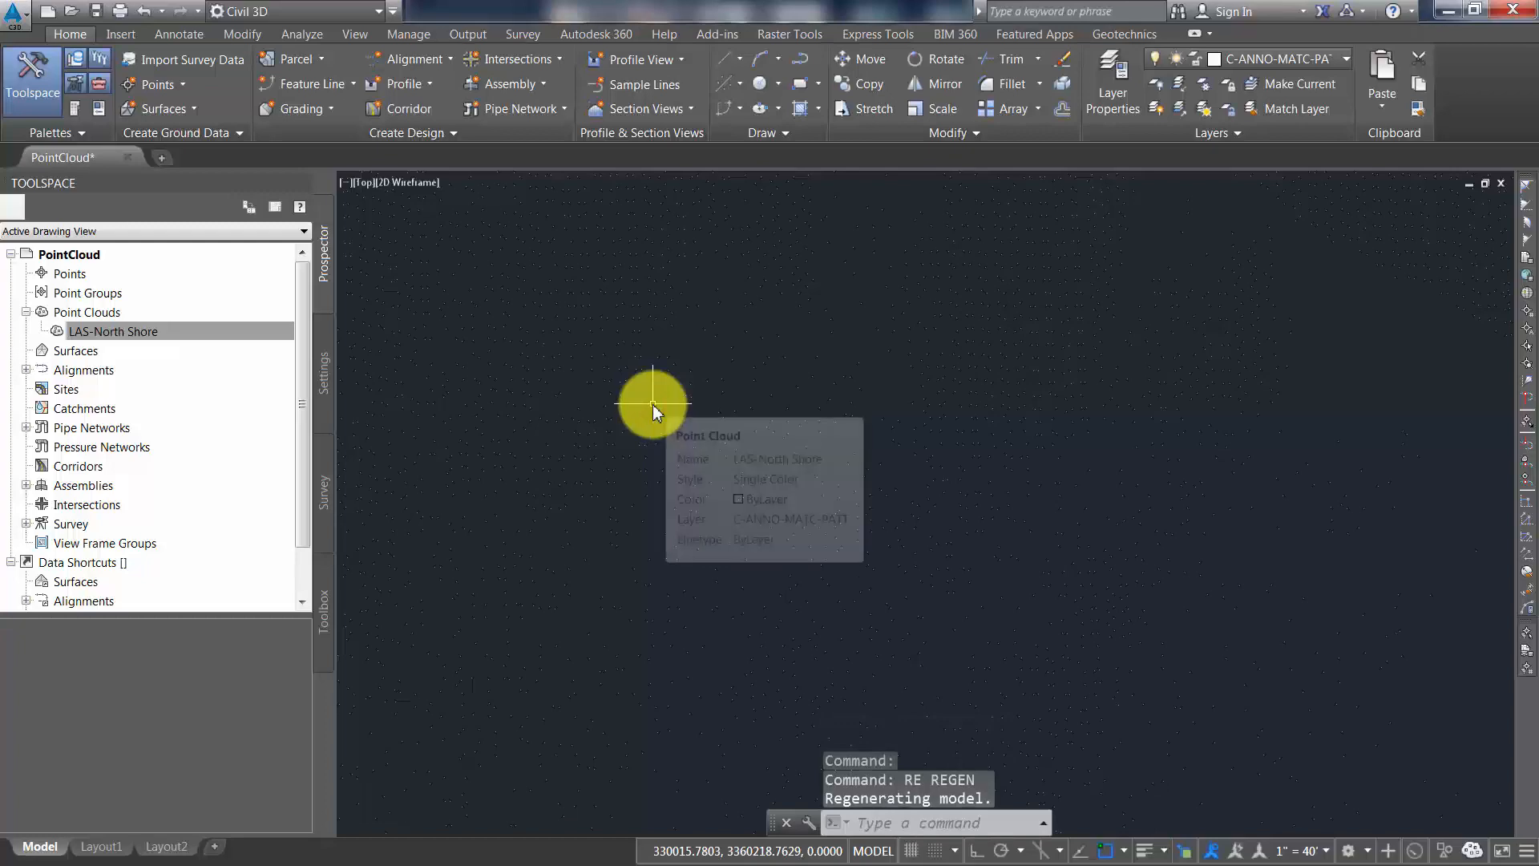
# Apply the Elevation Ranges point cloud style to the LAS-North Shore point cloud
pyautogui.rightClick(160, 331)
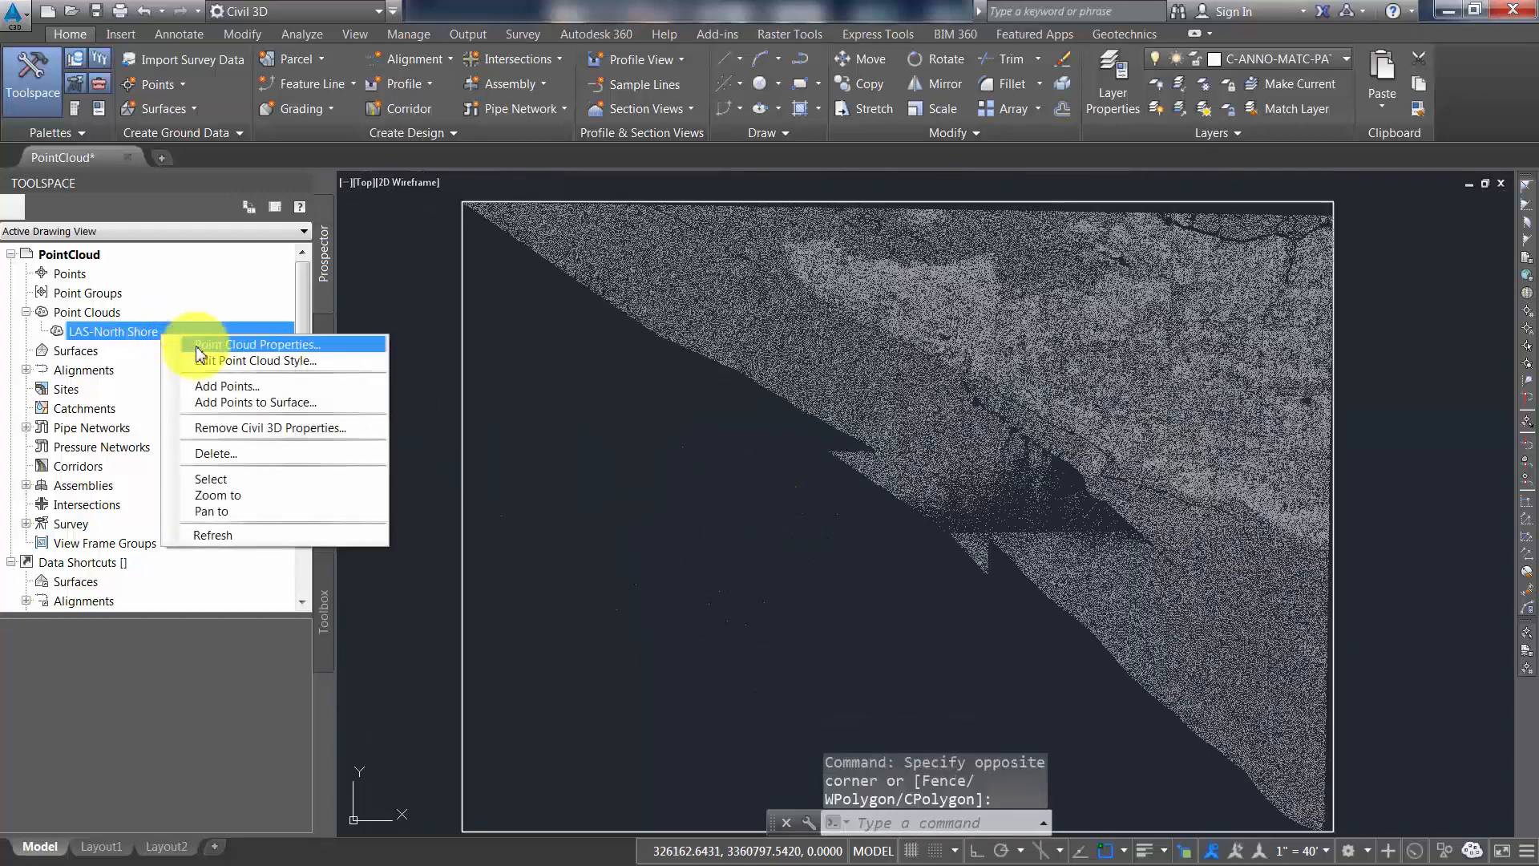
pyautogui.click(201, 347)
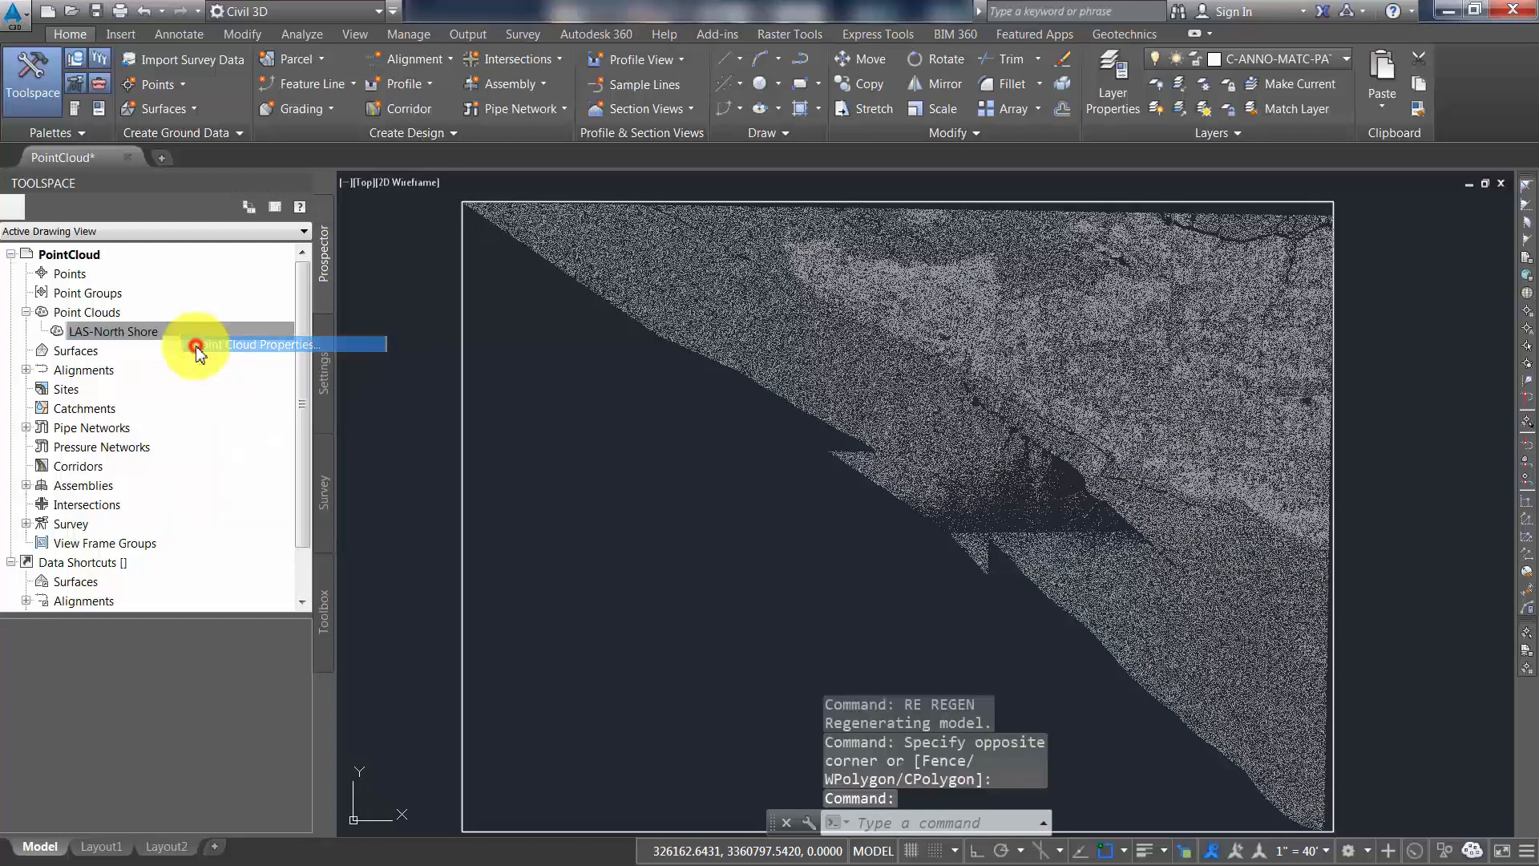
pyautogui.click(492, 225)
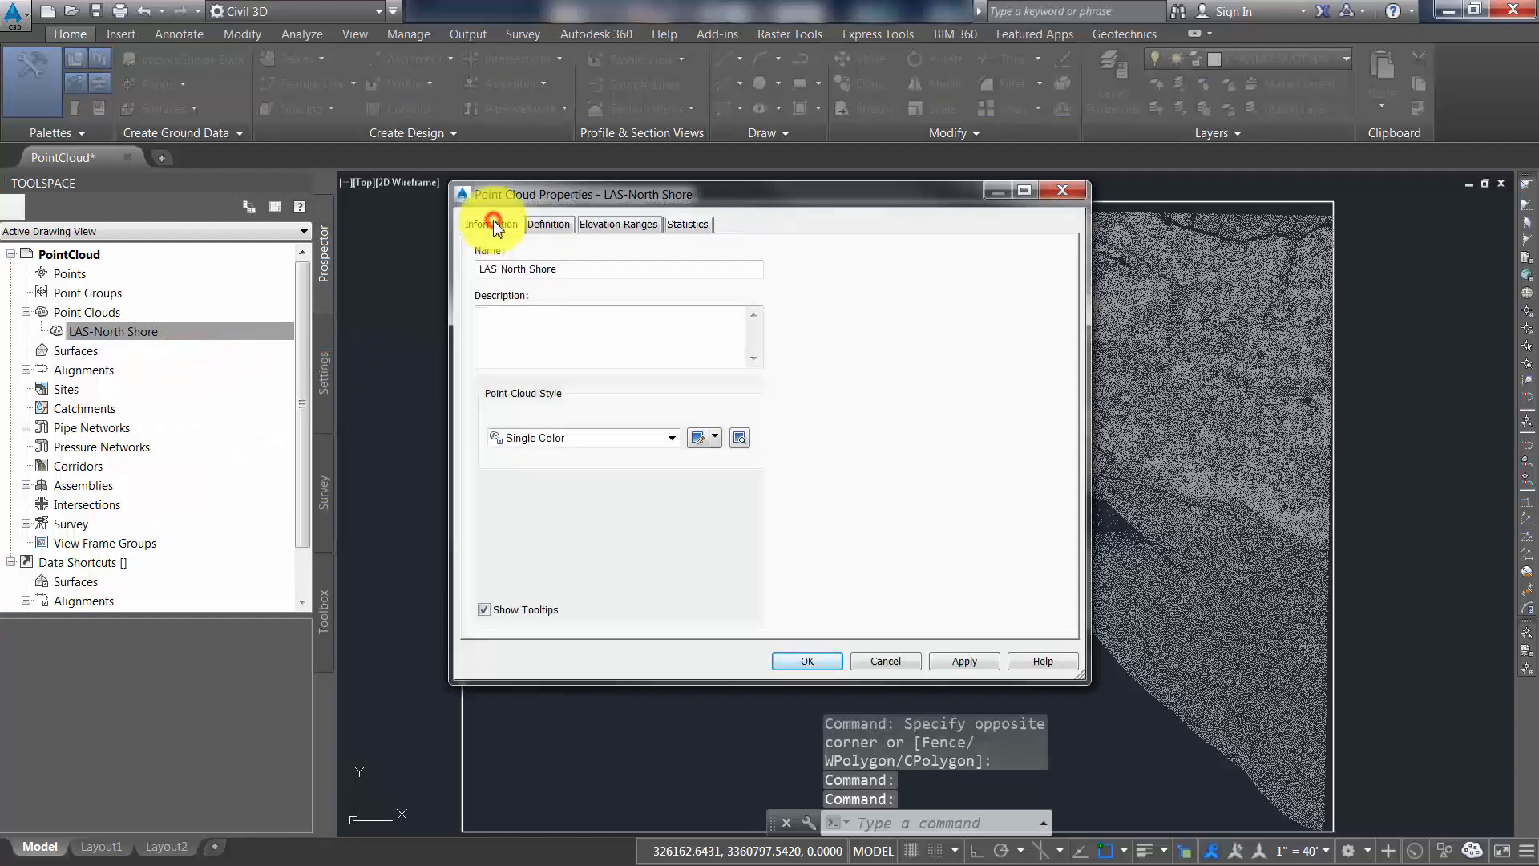
pyautogui.click(545, 436)
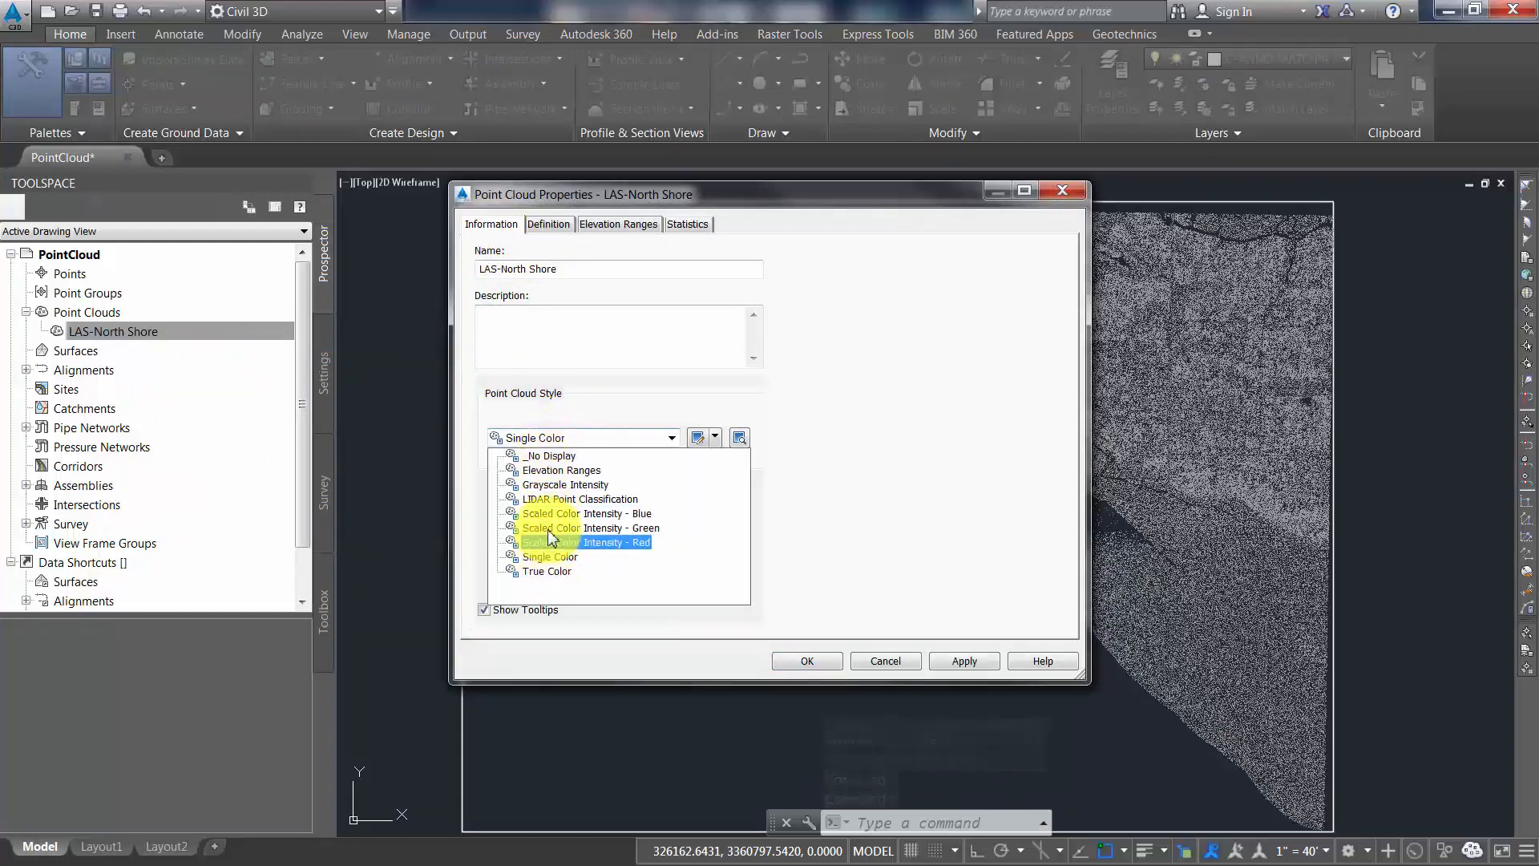
pyautogui.click(553, 469)
pyautogui.click(976, 664)
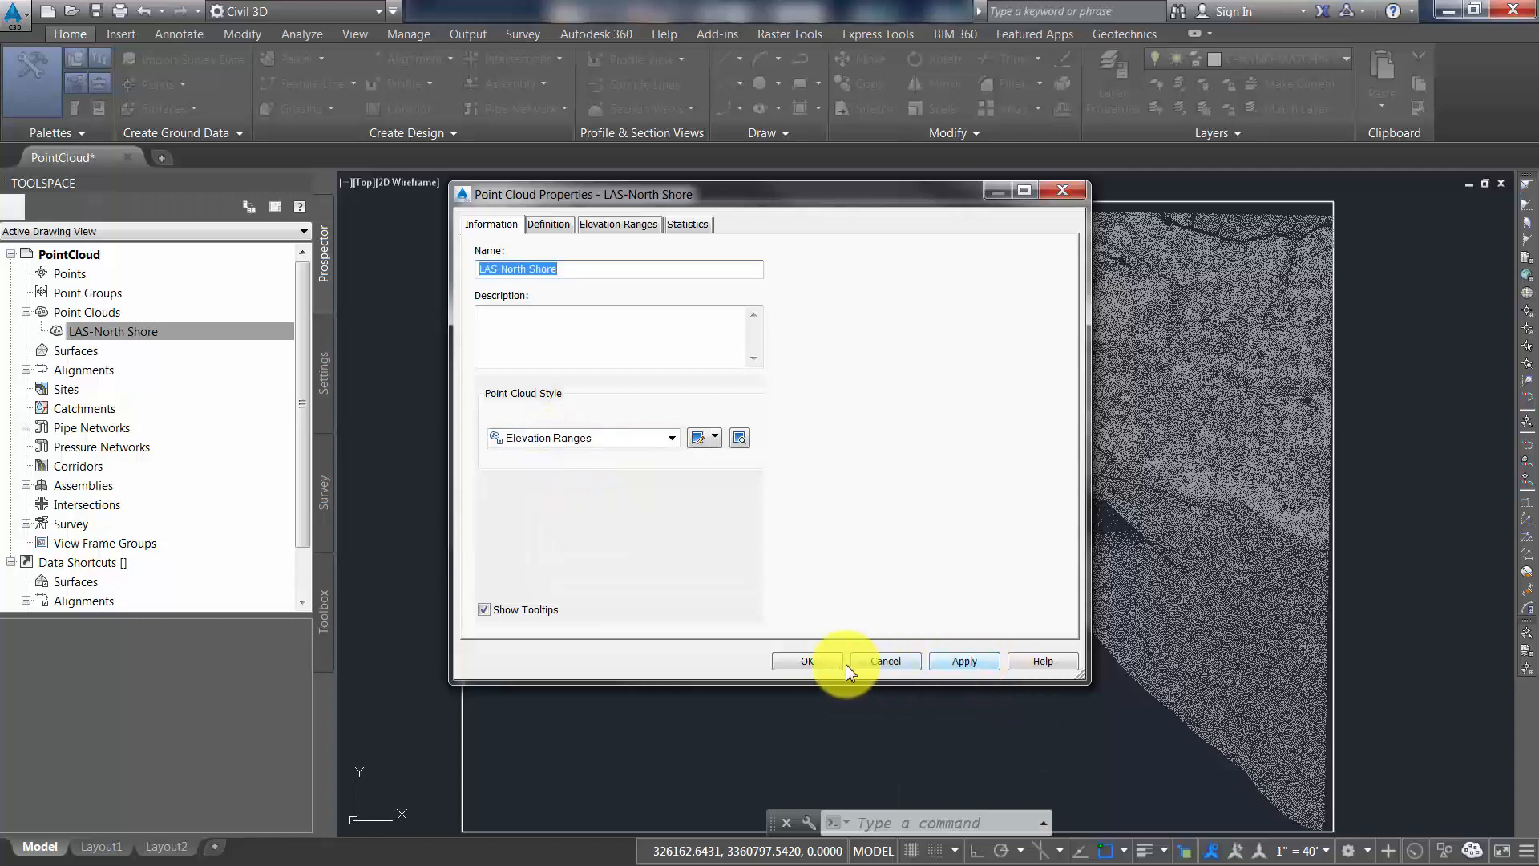
pyautogui.click(830, 662)
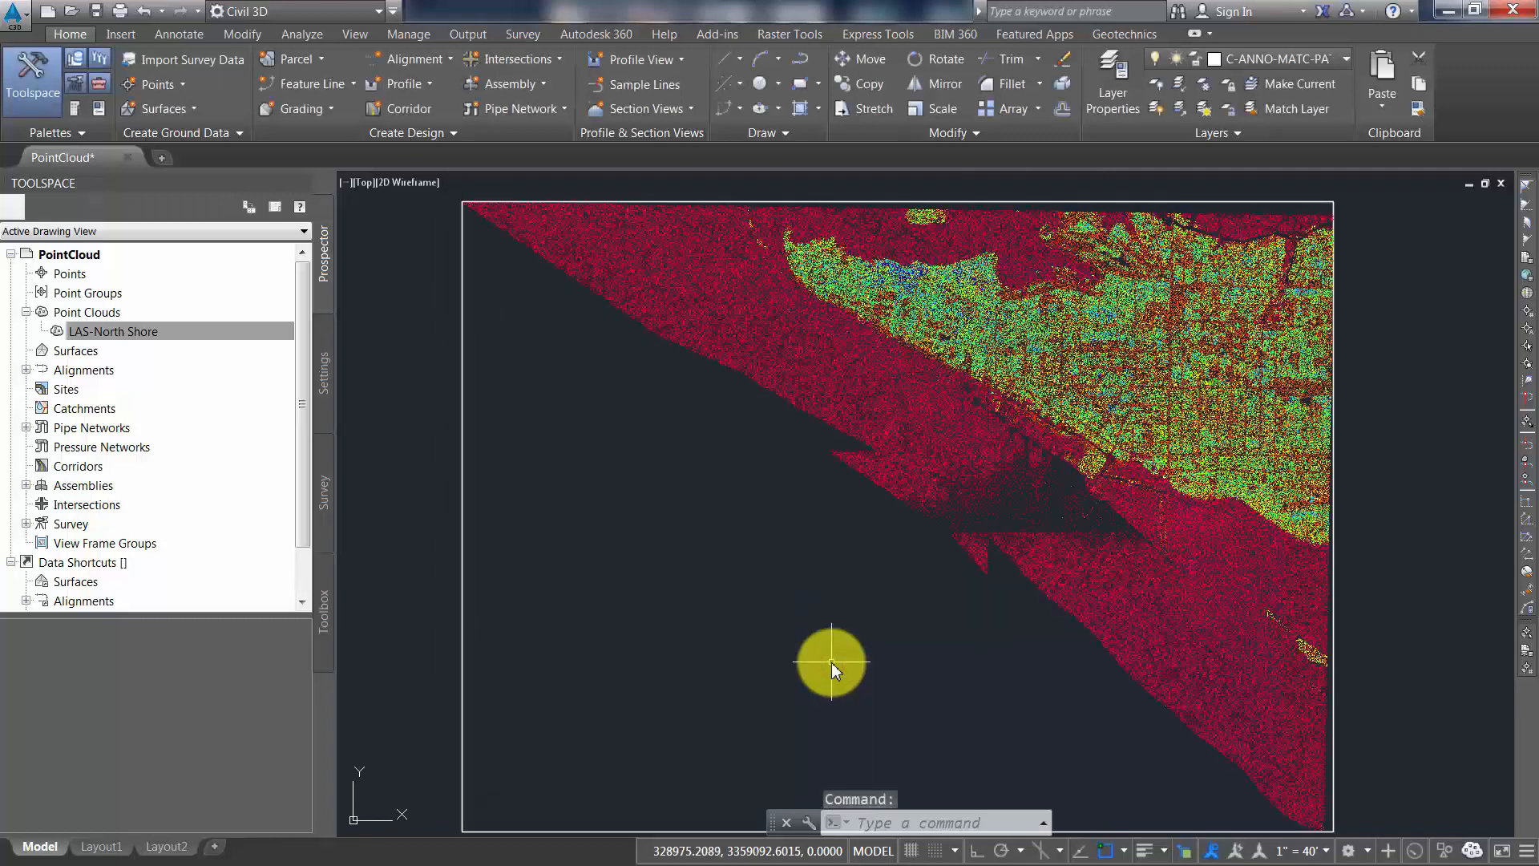
# Choose LIDAR Point Classification as the point cloud style in the LAS-North Shore properties
pyautogui.scroll(5, 1101, 452)
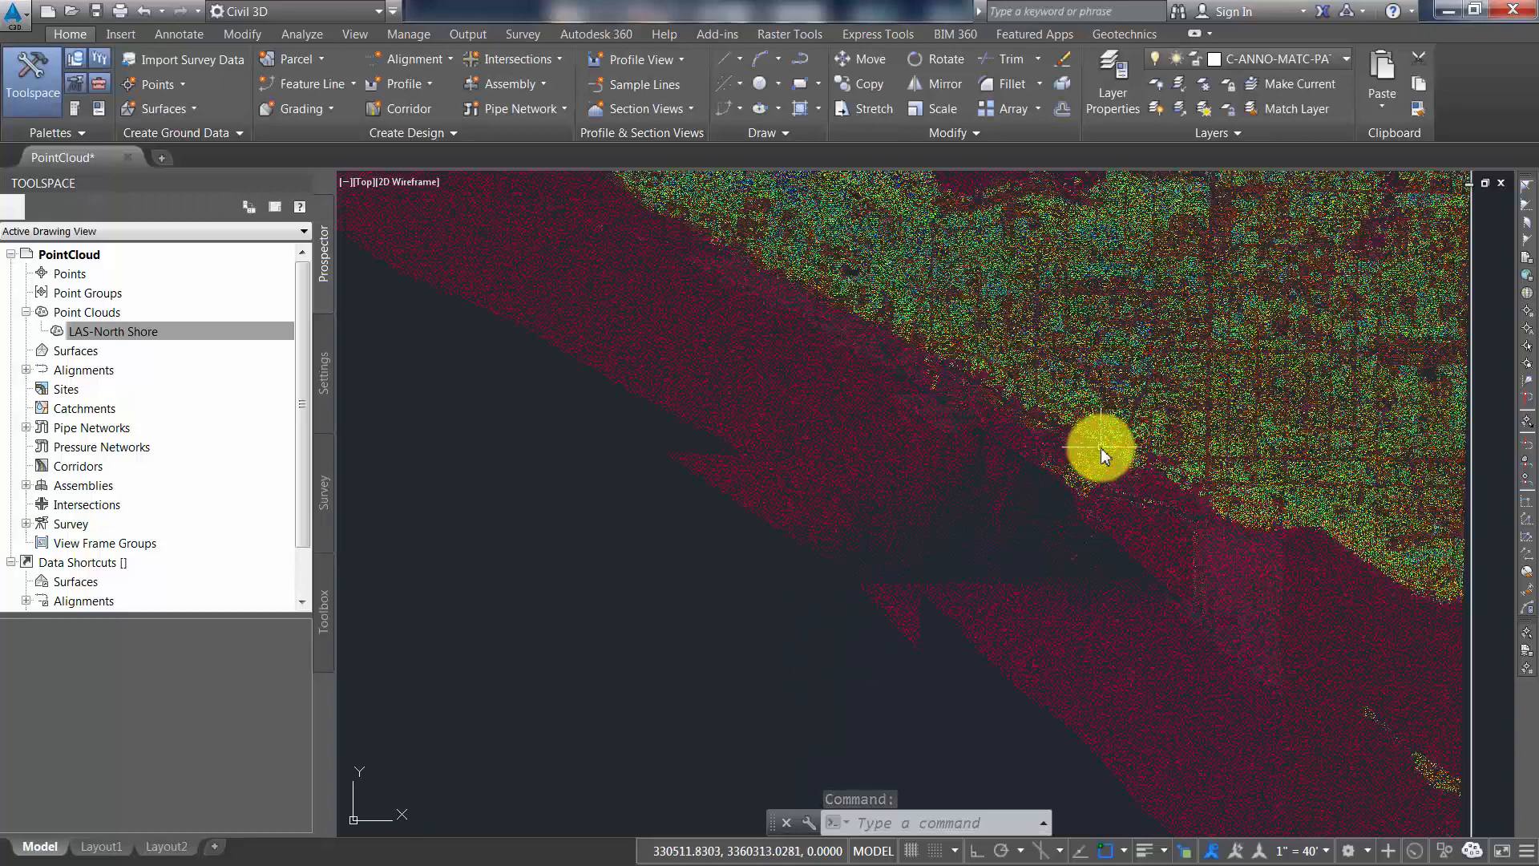
pyautogui.scroll(-3, 1099, 450)
pyautogui.scroll(-3, 1093, 453)
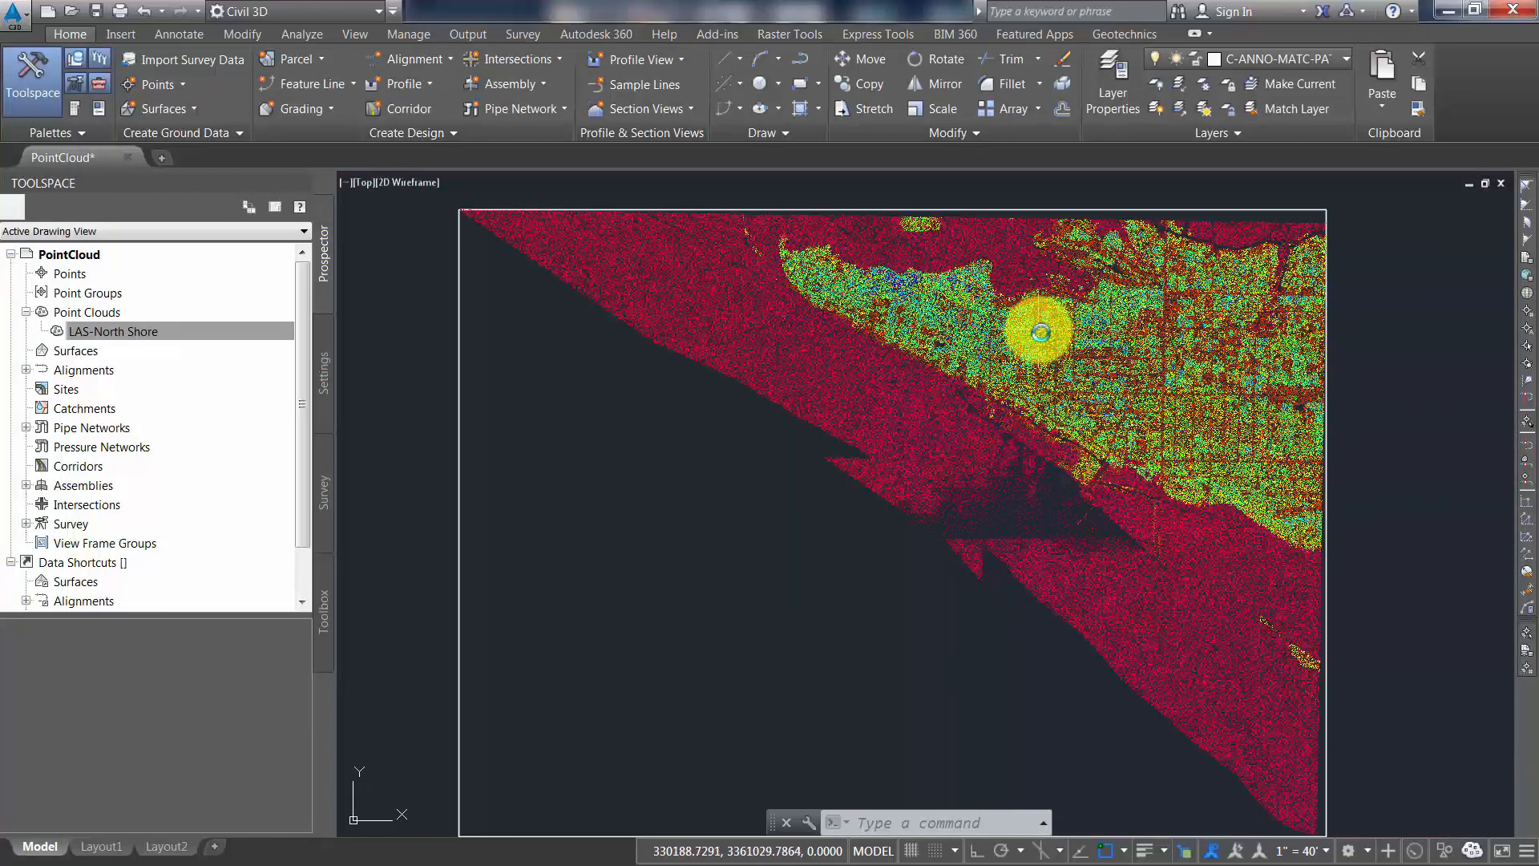
pyautogui.scroll(5, 1175, 426)
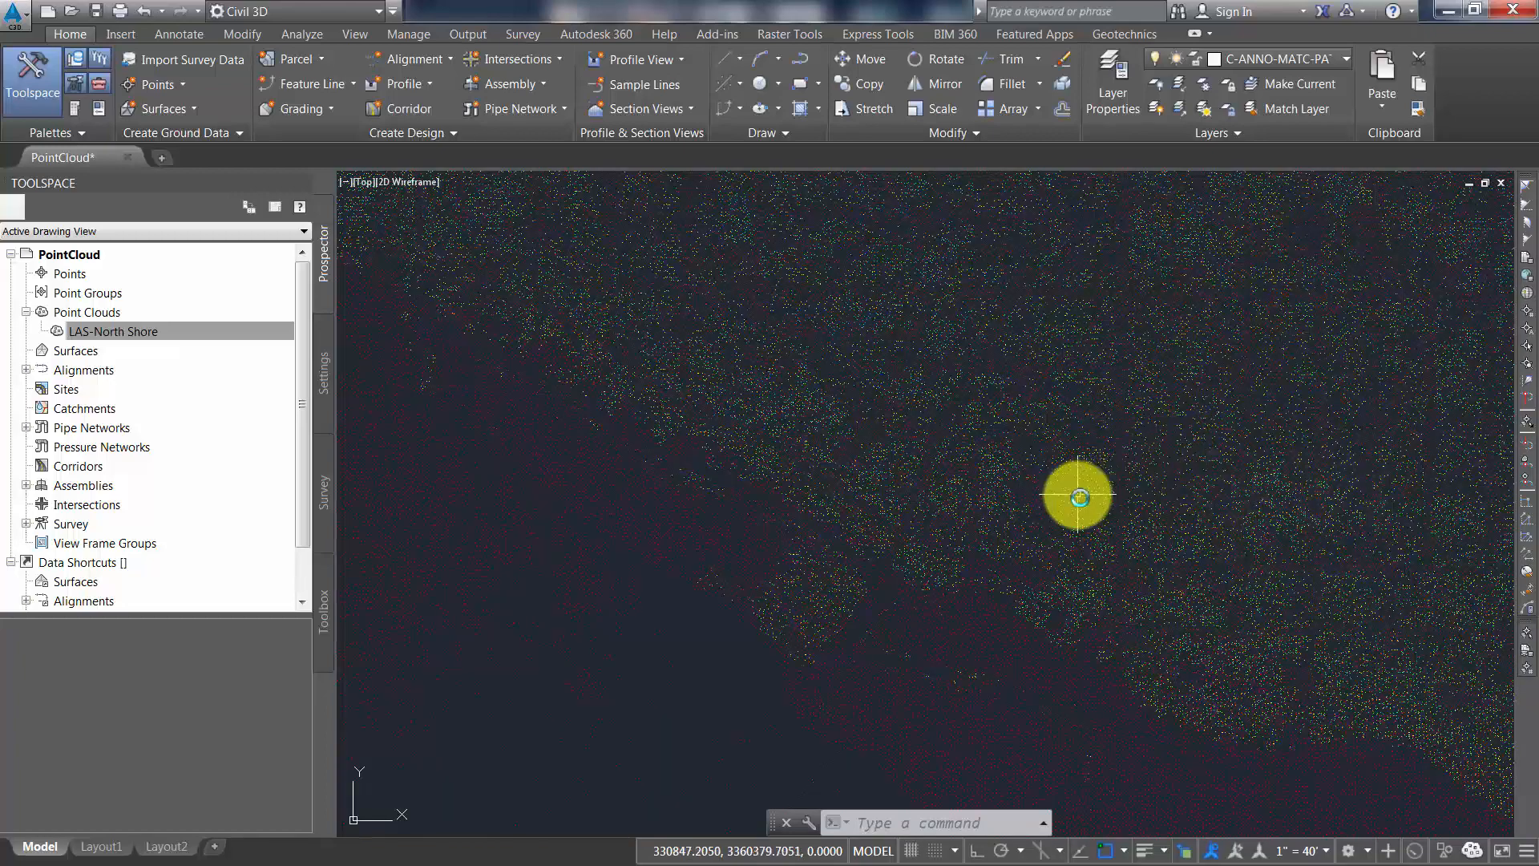
pyautogui.moveTo(1086, 497)
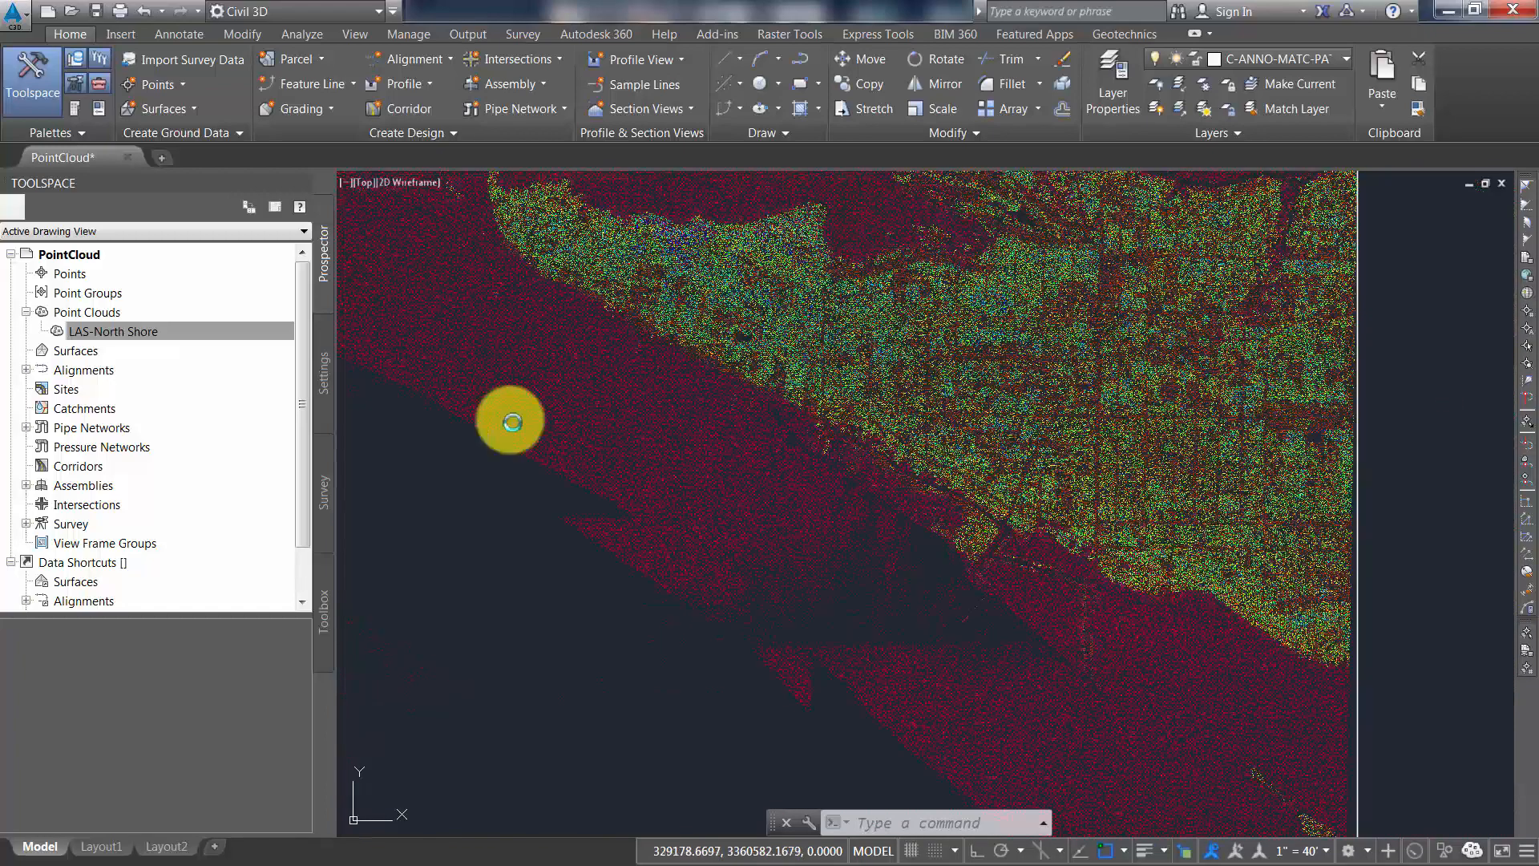
pyautogui.click(178, 332)
pyautogui.rightClick(183, 333)
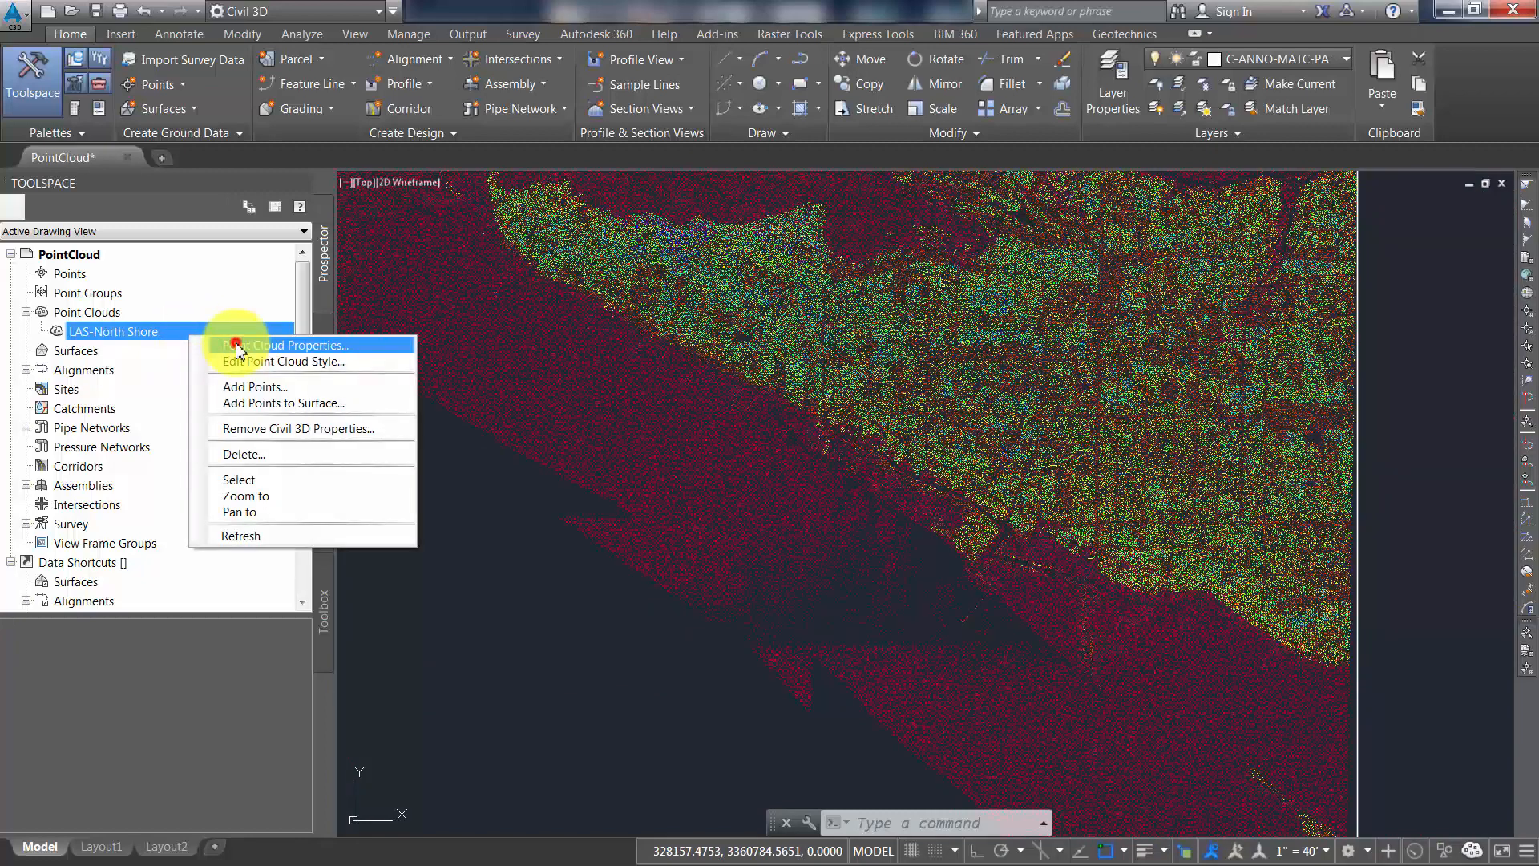
pyautogui.click(237, 346)
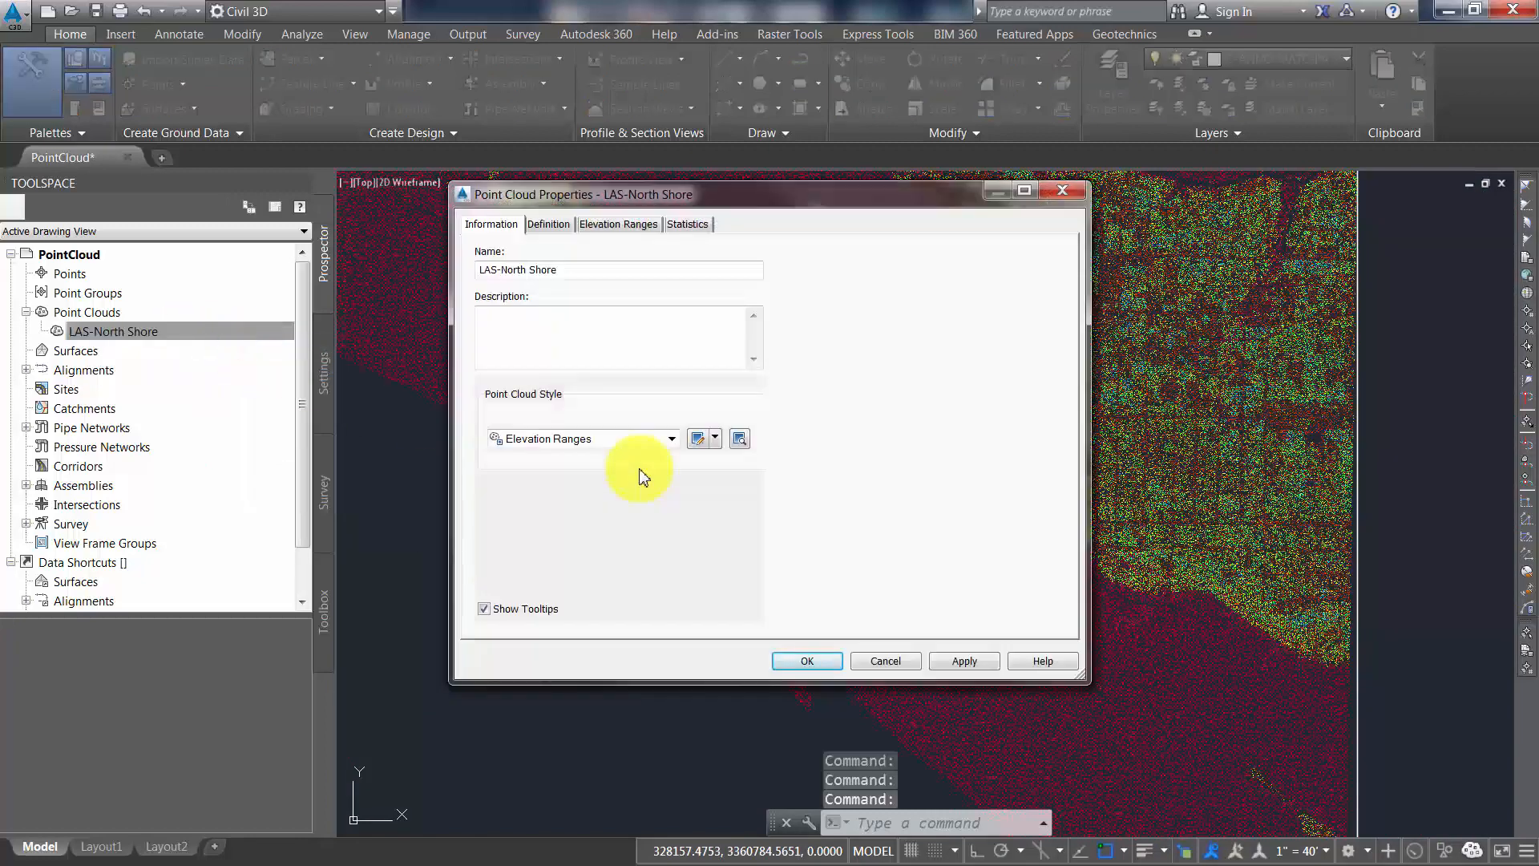
pyautogui.click(624, 446)
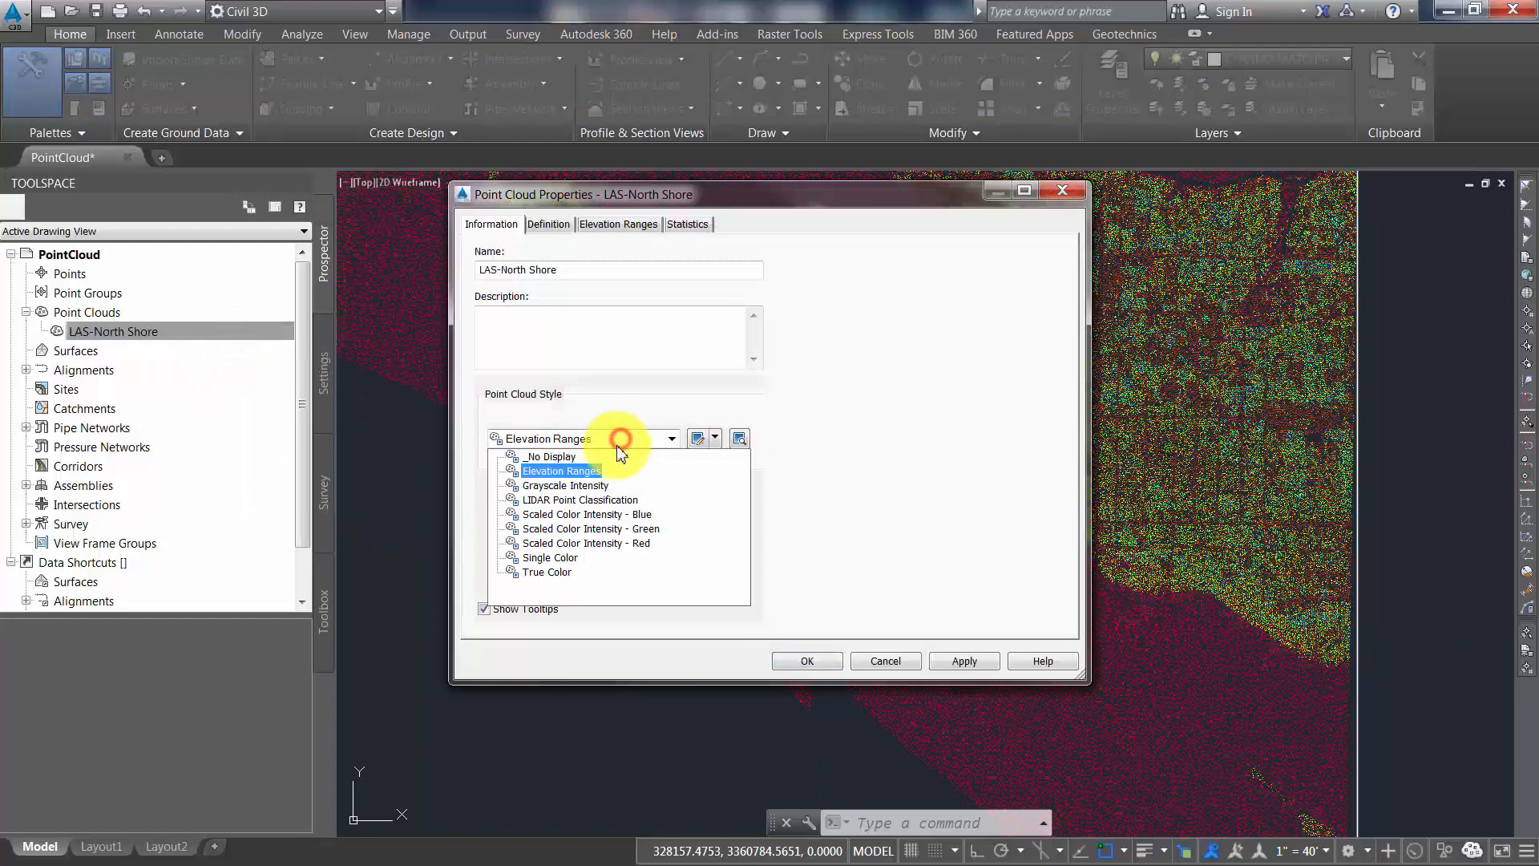
pyautogui.click(579, 500)
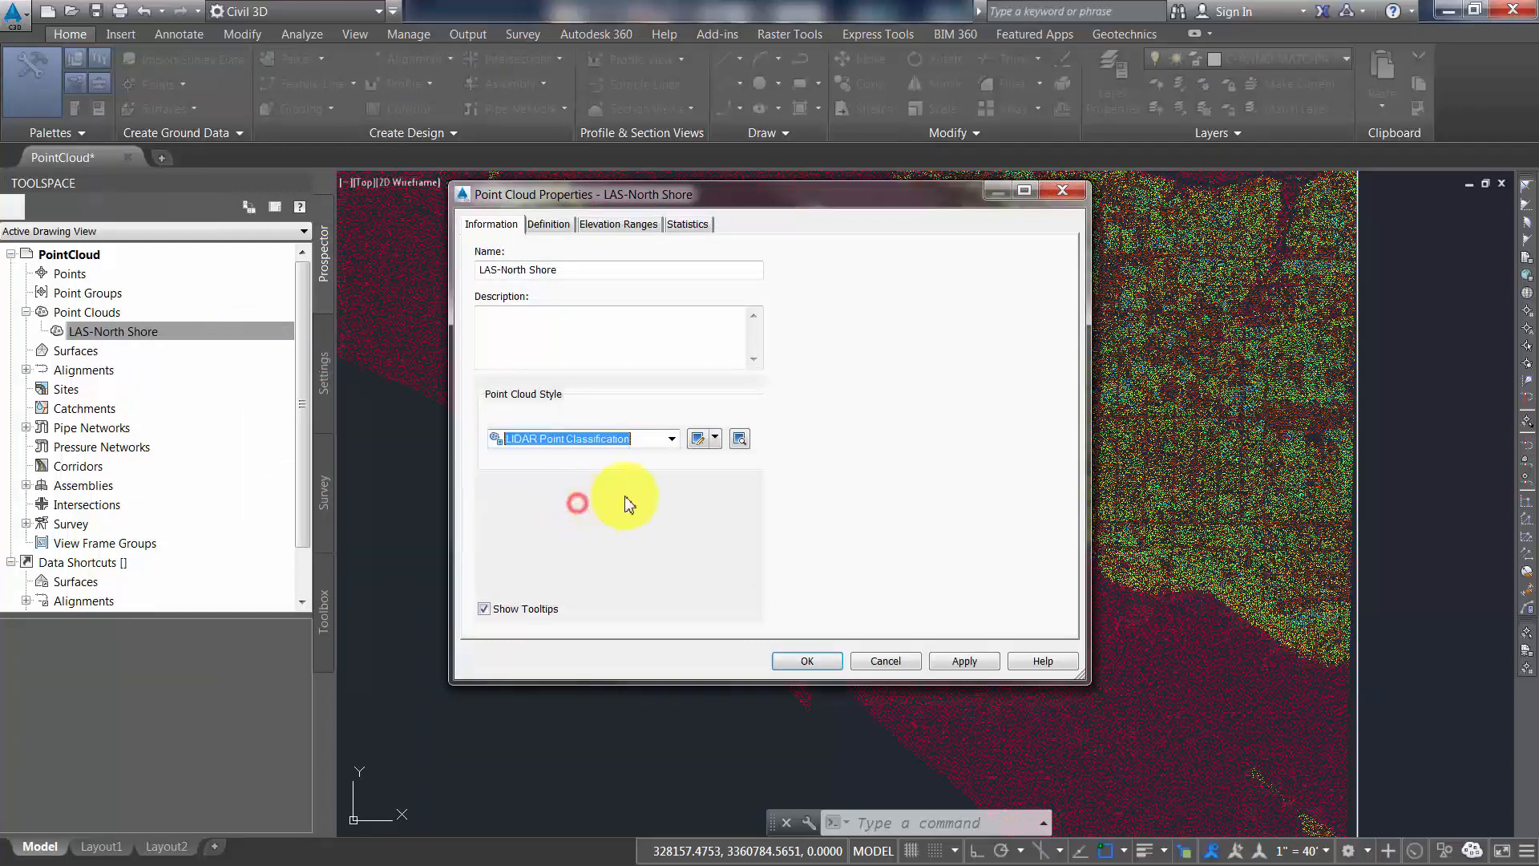
# Review the classification colors and layers defined in the LIDAR Point Classification style, and apply that style to the point cloud
pyautogui.click(698, 439)
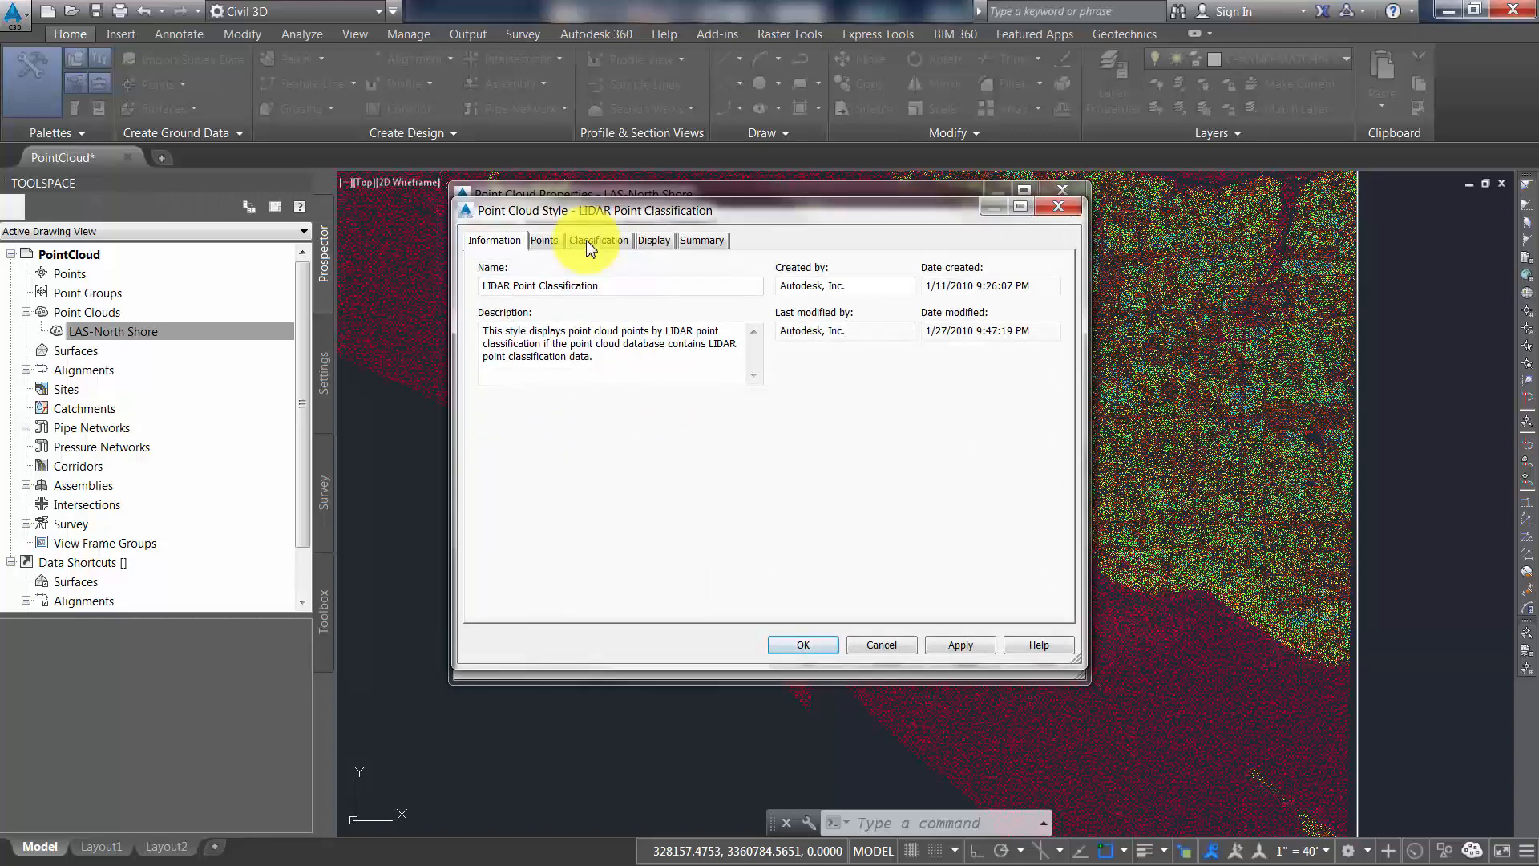
pyautogui.click(593, 241)
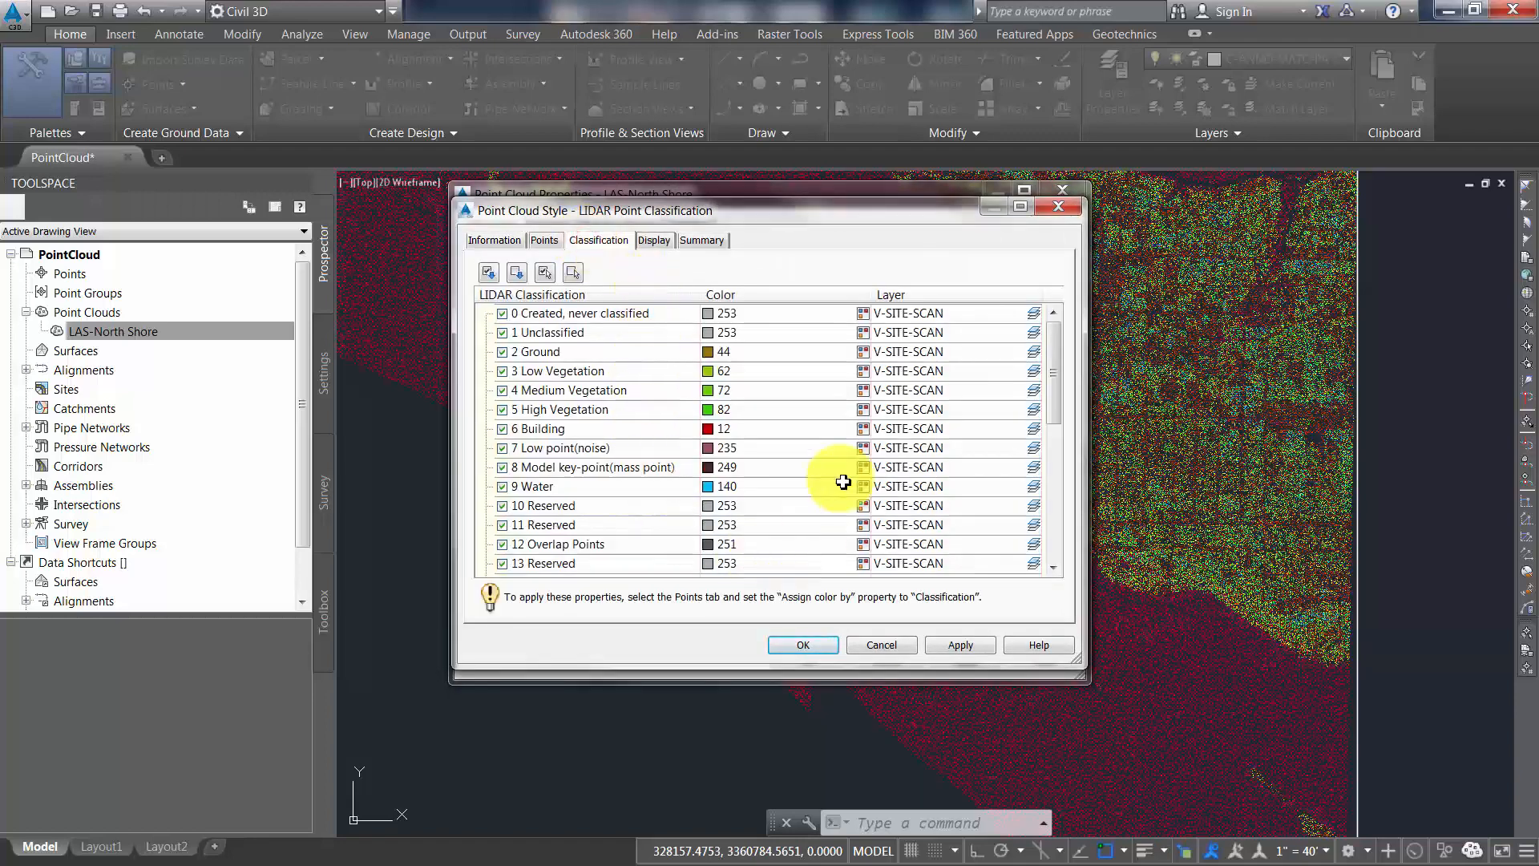
pyautogui.click(810, 645)
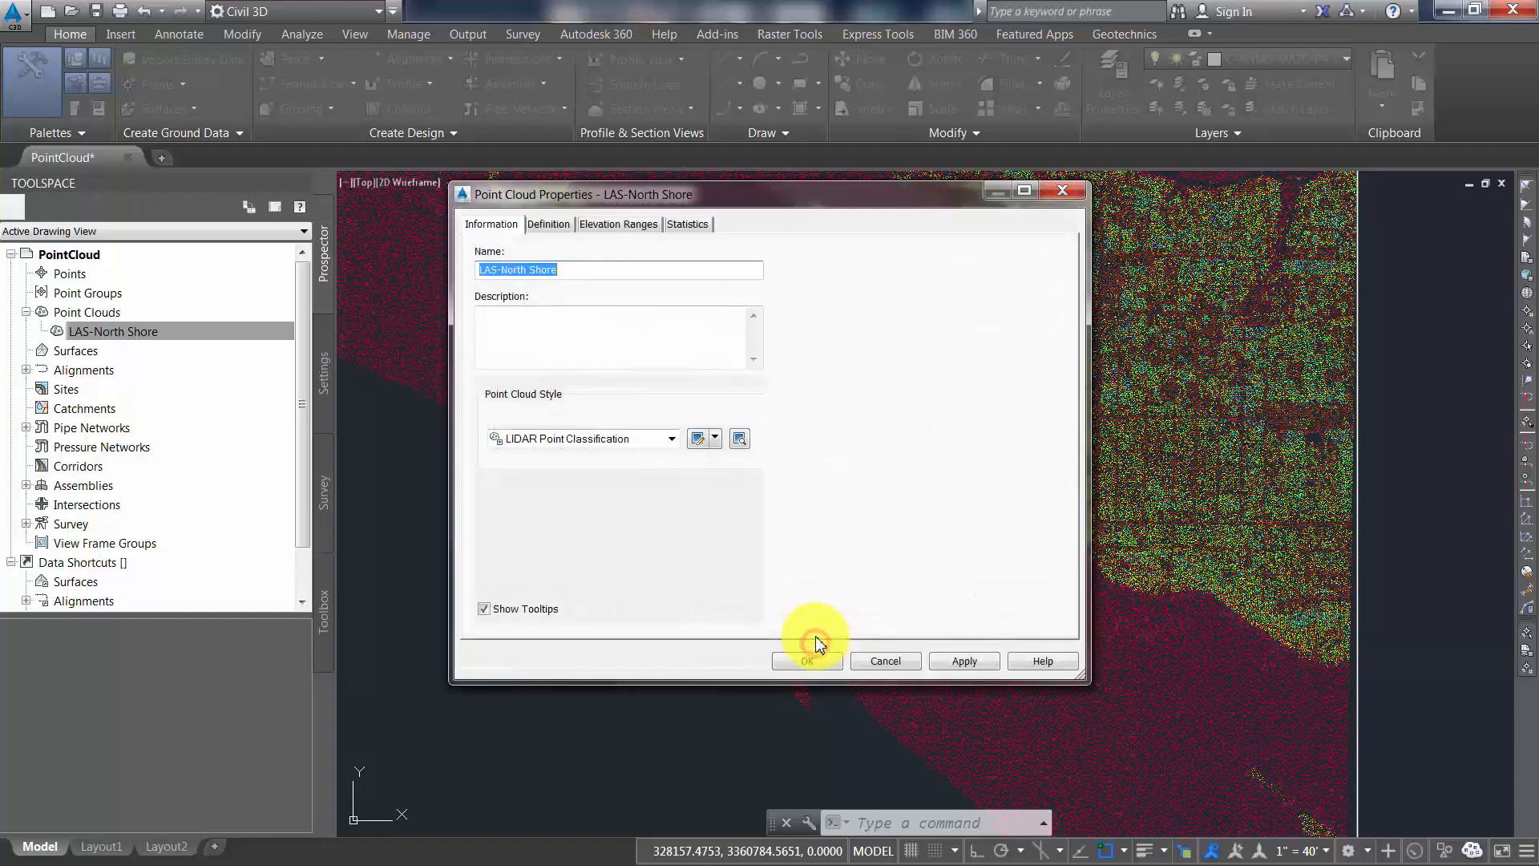
pyautogui.click(803, 659)
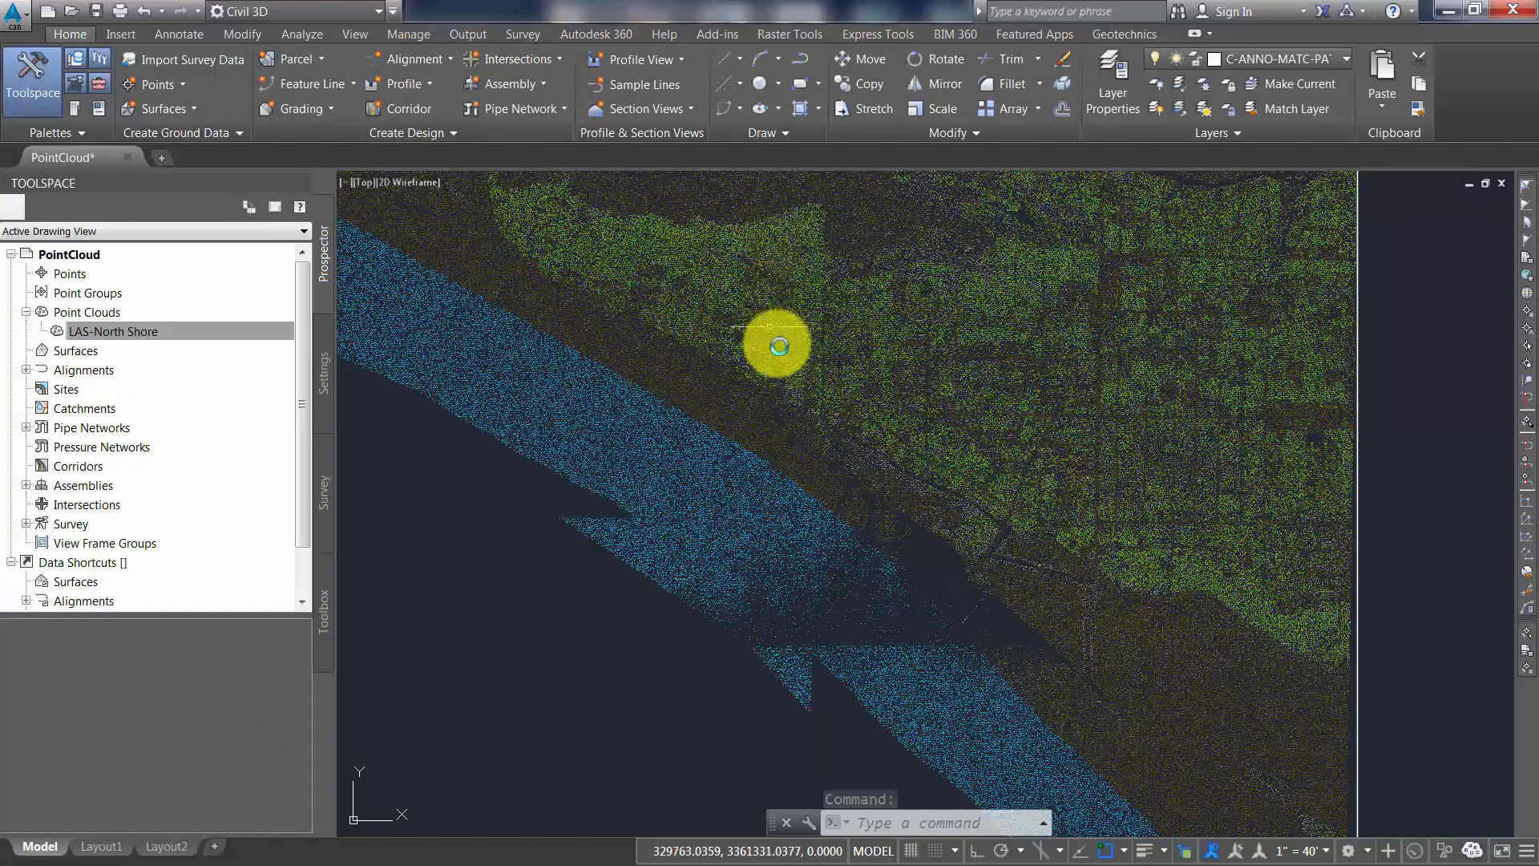
# Create a copy of the LIDAR Point Classification style from the LAS-North Shore properties and name it Surface
pyautogui.moveTo(778, 347)
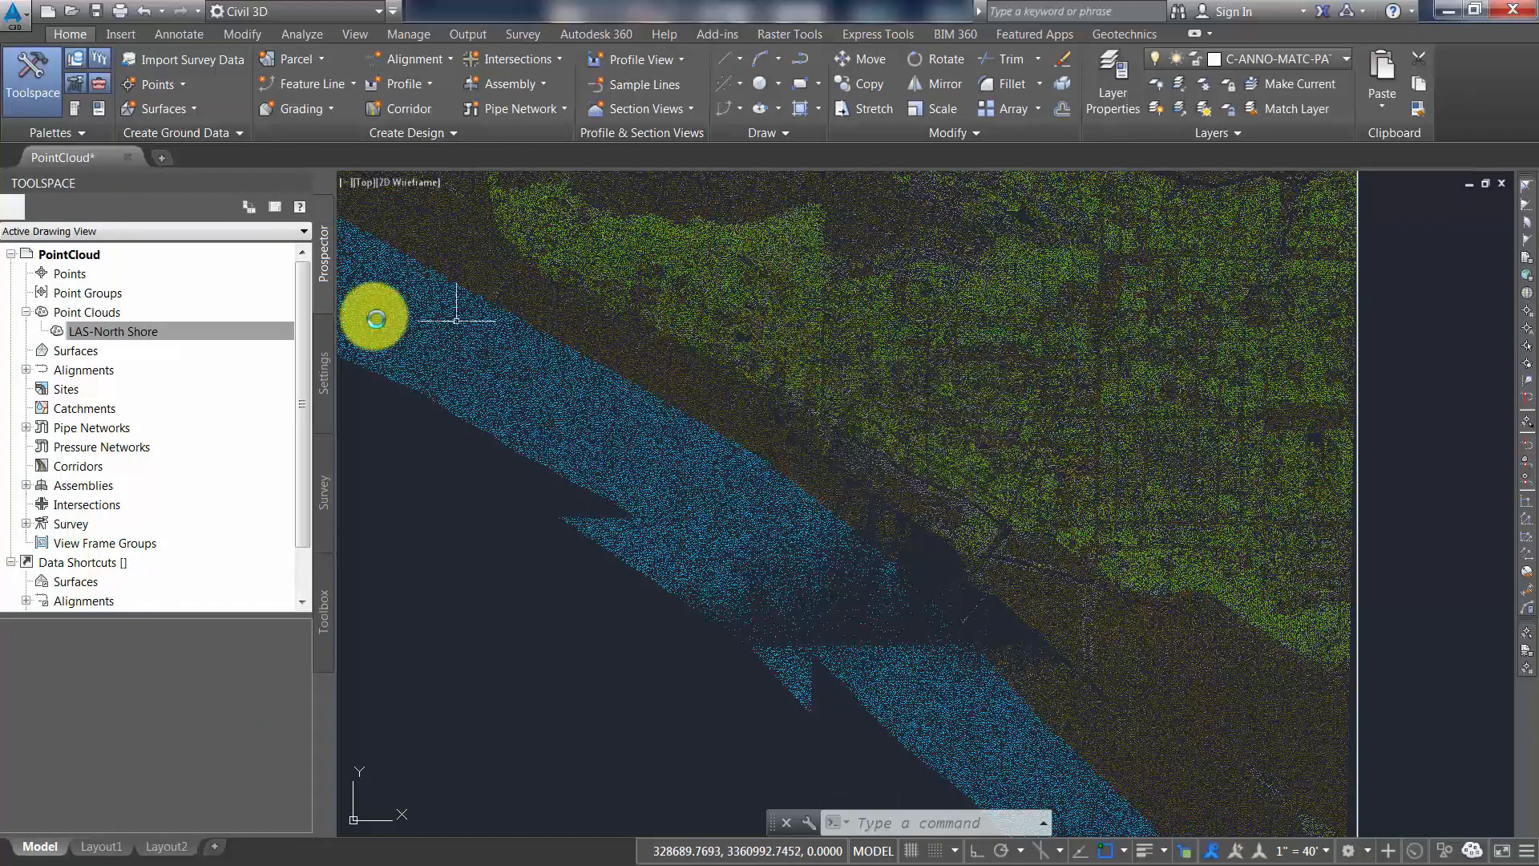
pyautogui.click(195, 331)
pyautogui.rightClick(192, 336)
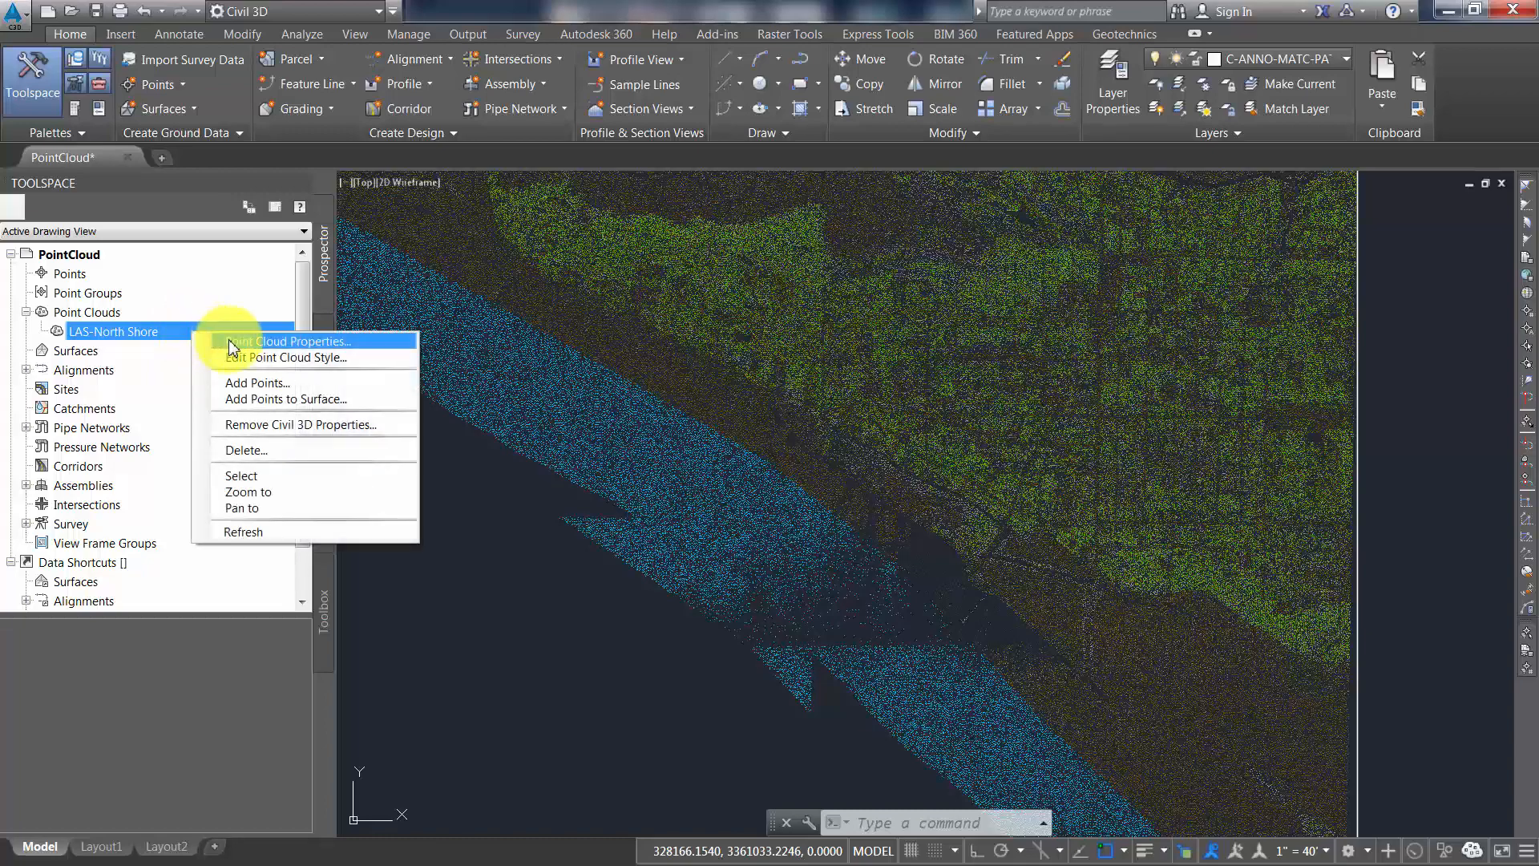
pyautogui.click(231, 345)
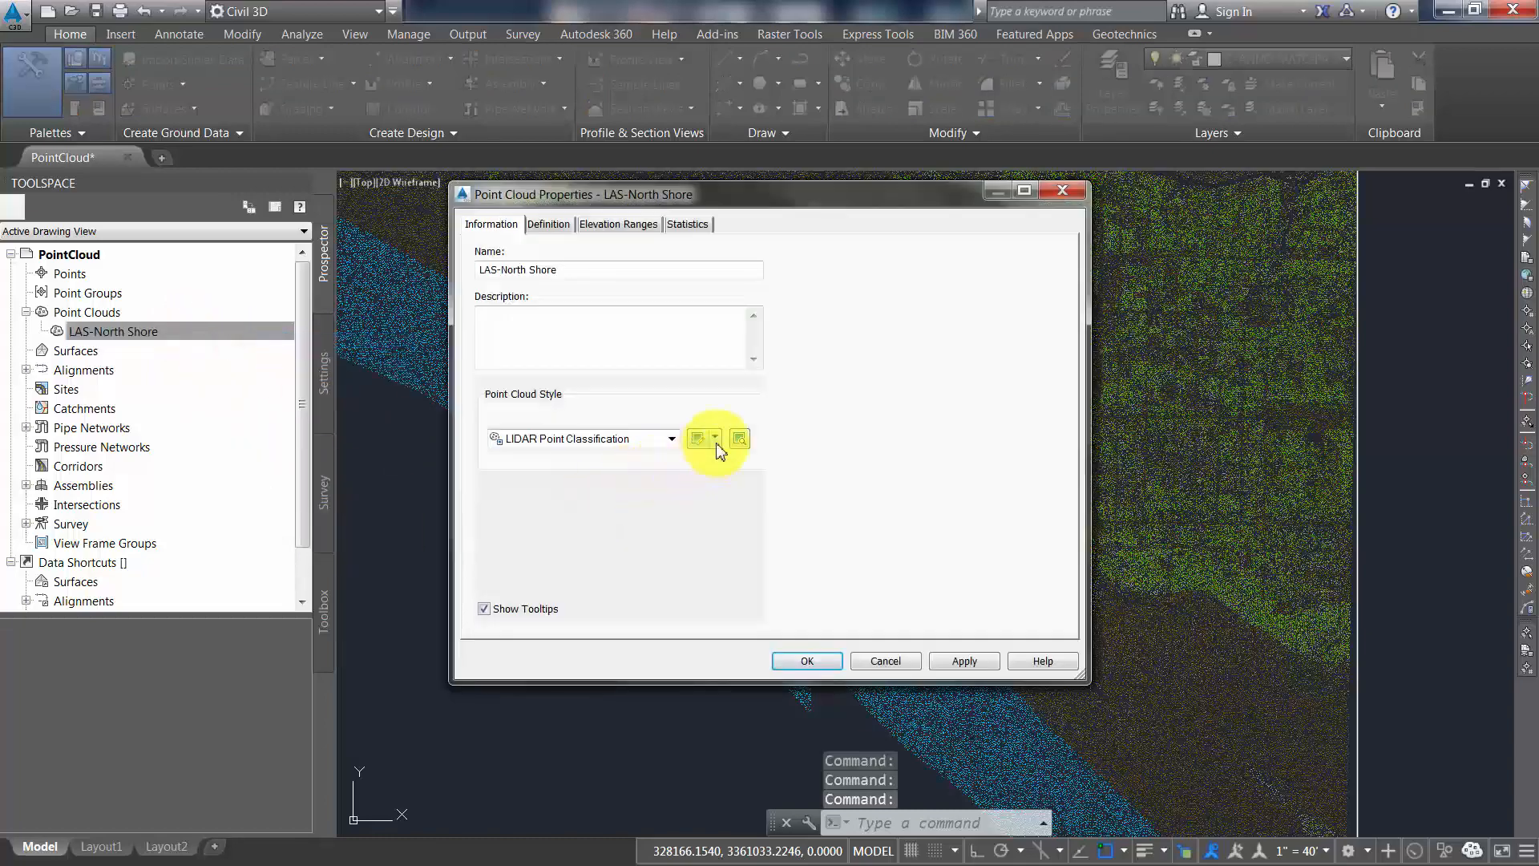
pyautogui.click(718, 438)
pyautogui.click(733, 478)
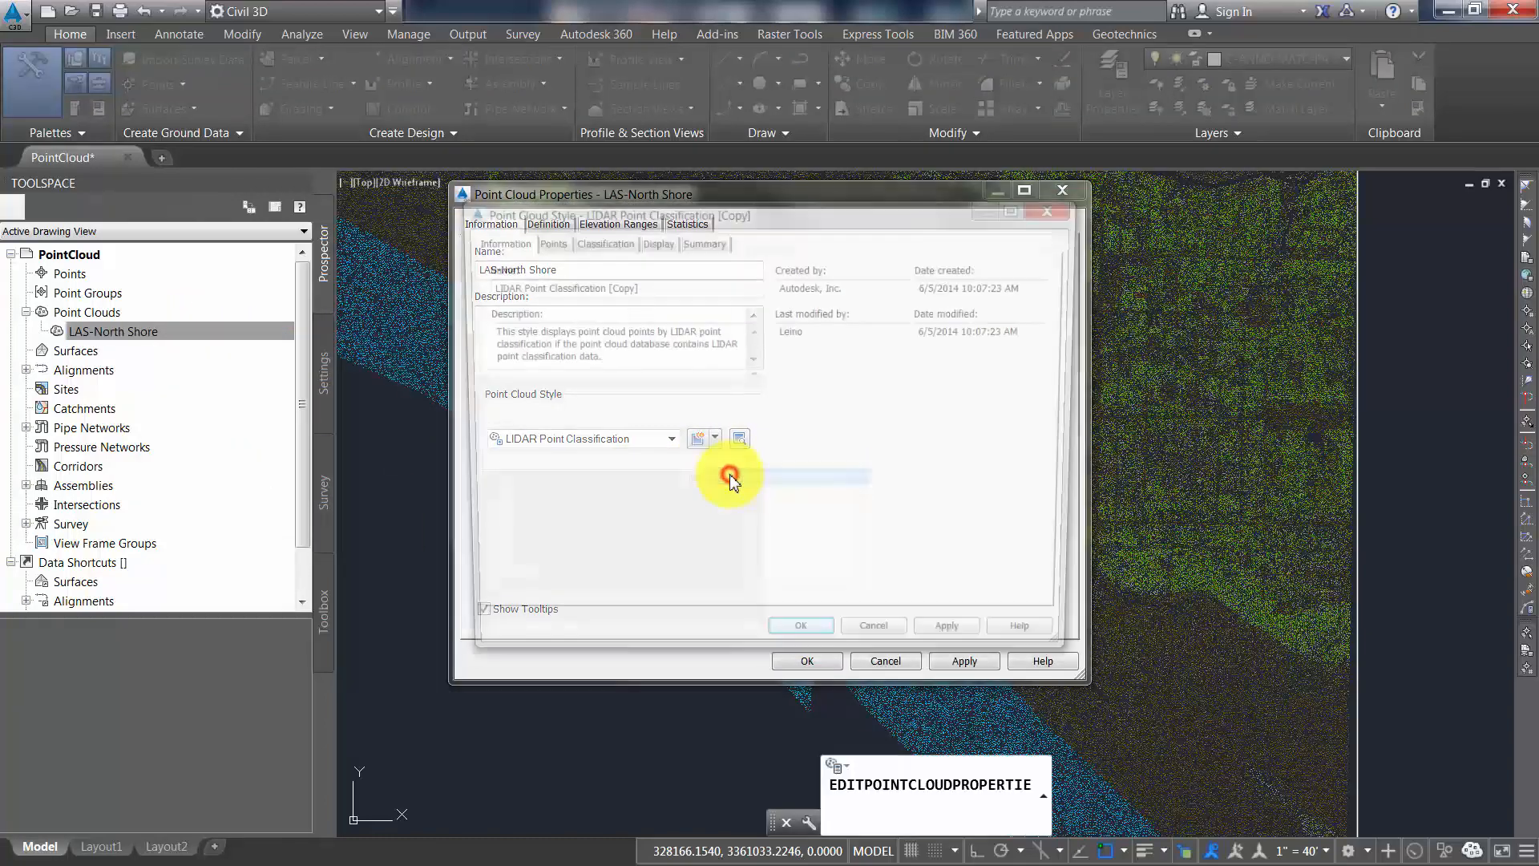
pyautogui.moveTo(646, 286); pyautogui.dragTo(467, 292)
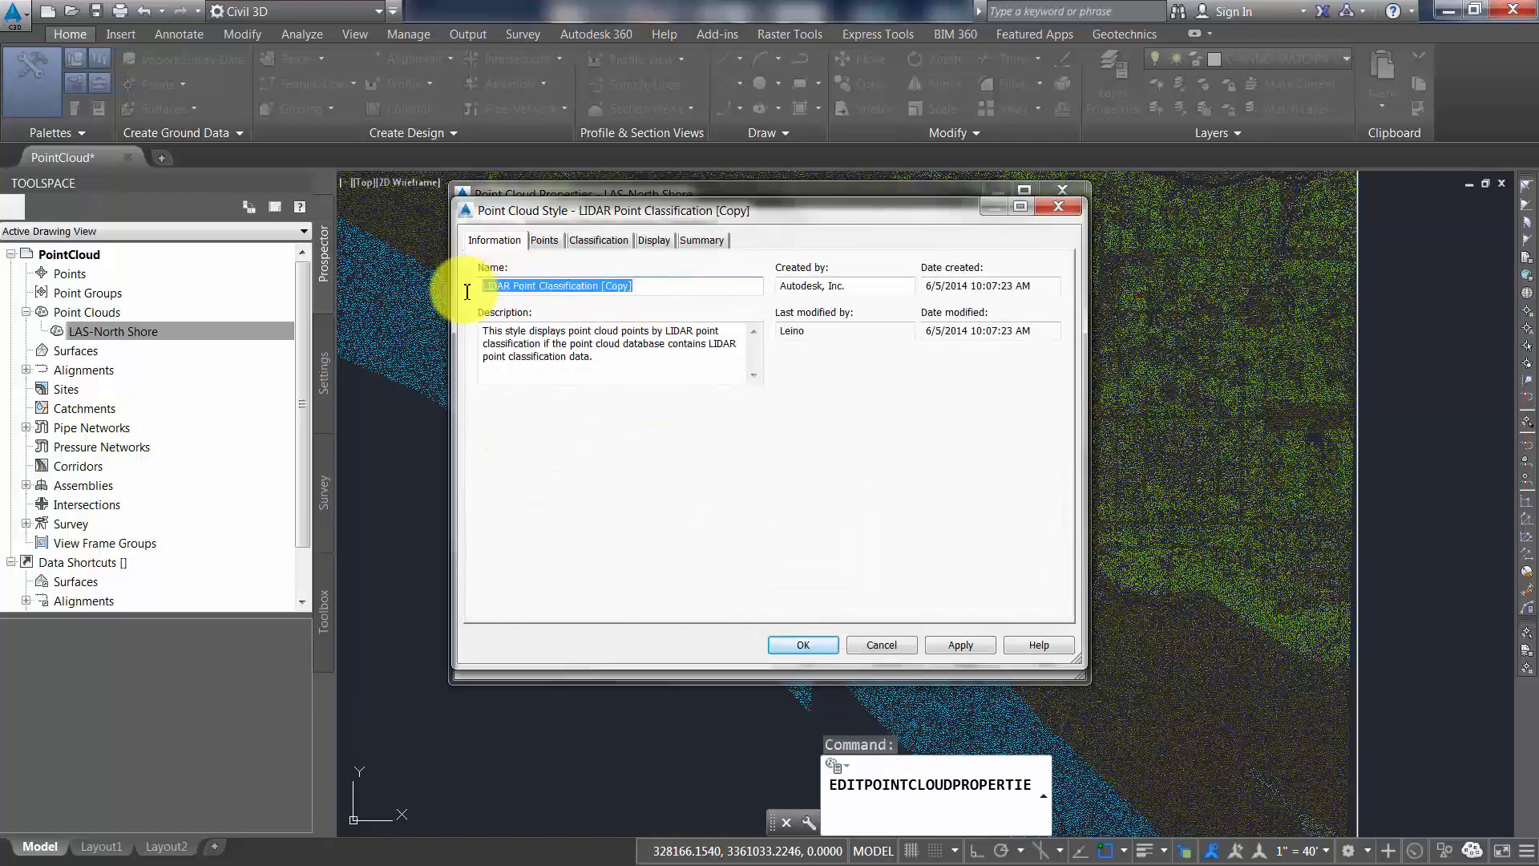
pyautogui.write('Surface')
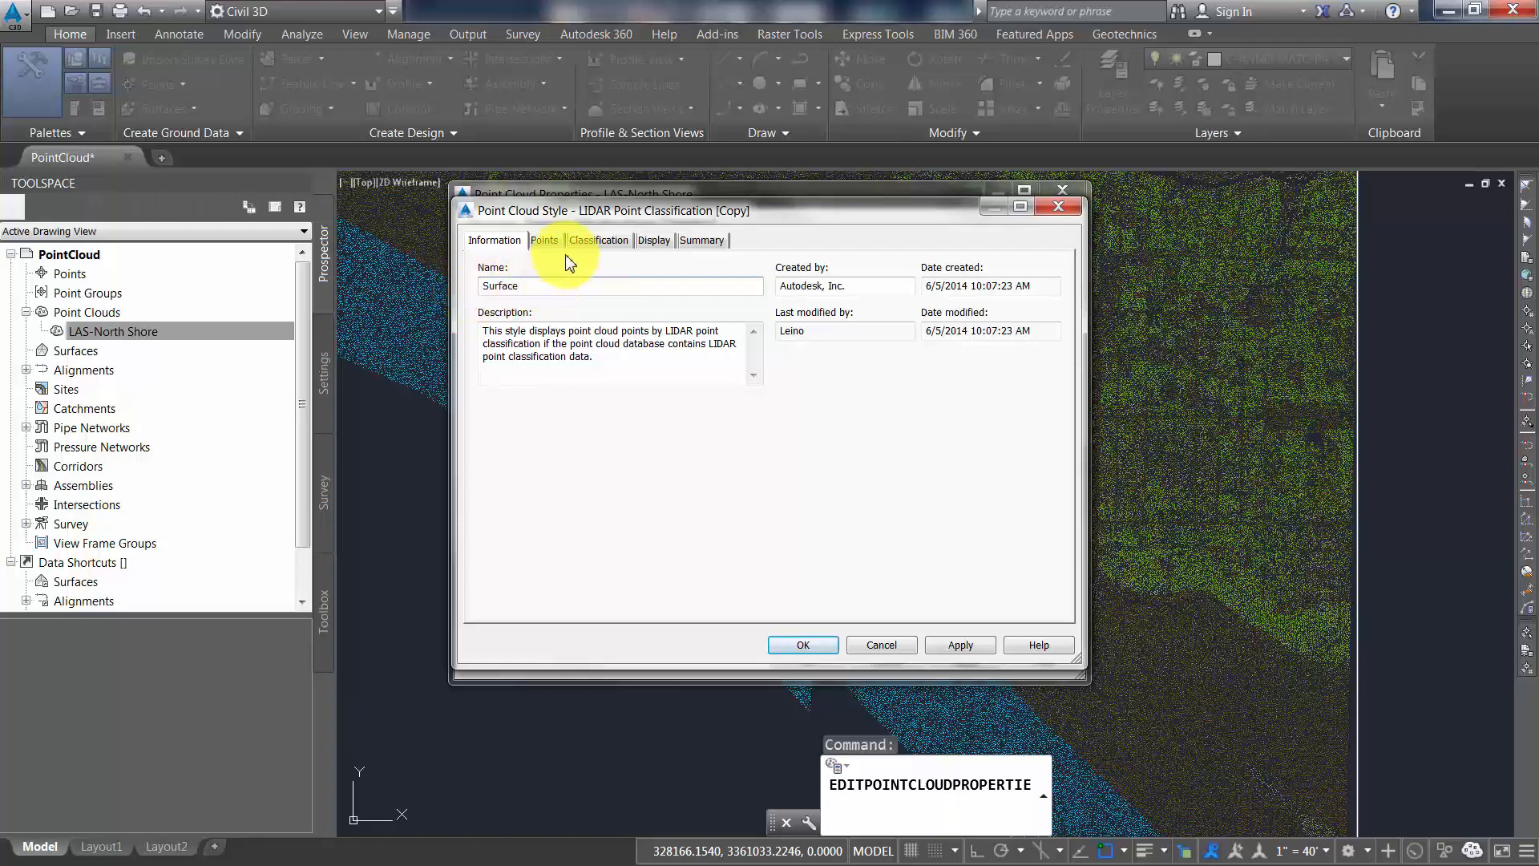
# Turn off the Low, Medium and High Vegetation, Building, Low point(noise) and Water classes in the Surface style and apply it to the point cloud
pyautogui.click(597, 242)
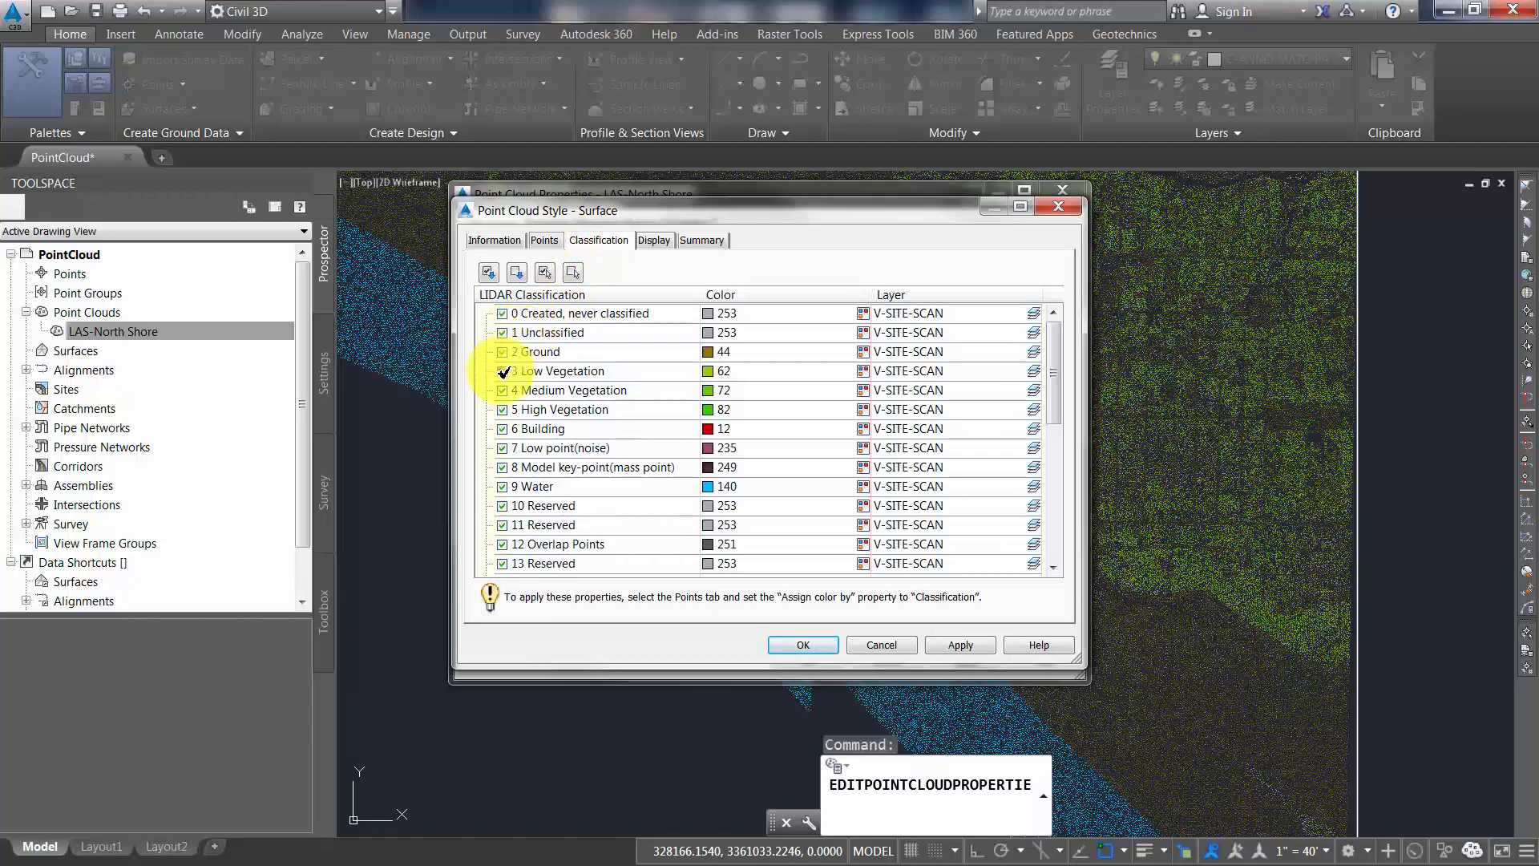
pyautogui.click(502, 371)
pyautogui.click(502, 390)
pyautogui.click(502, 410)
pyautogui.click(503, 429)
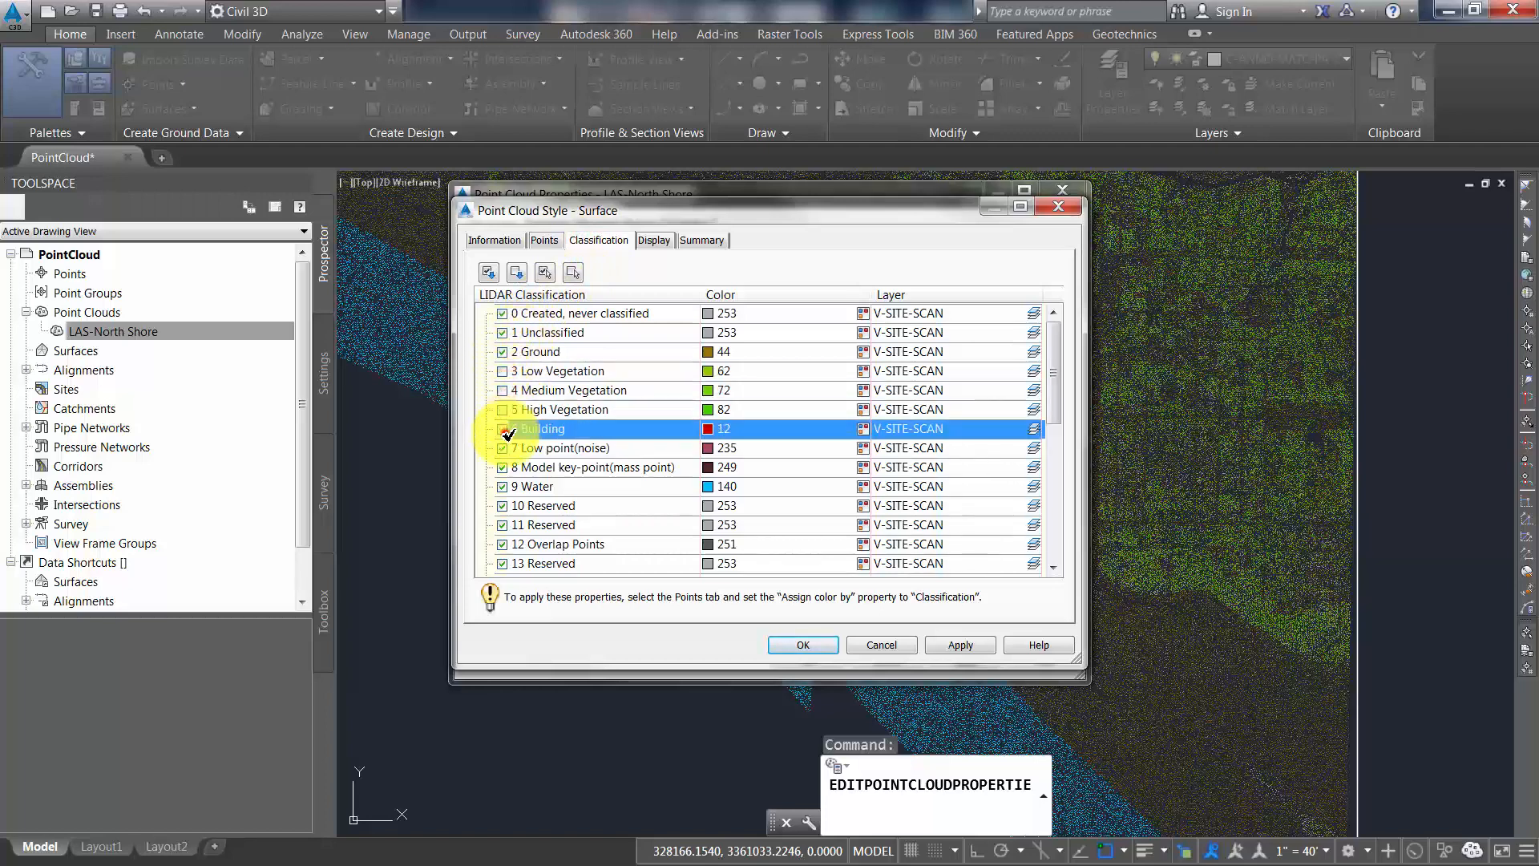
pyautogui.click(503, 486)
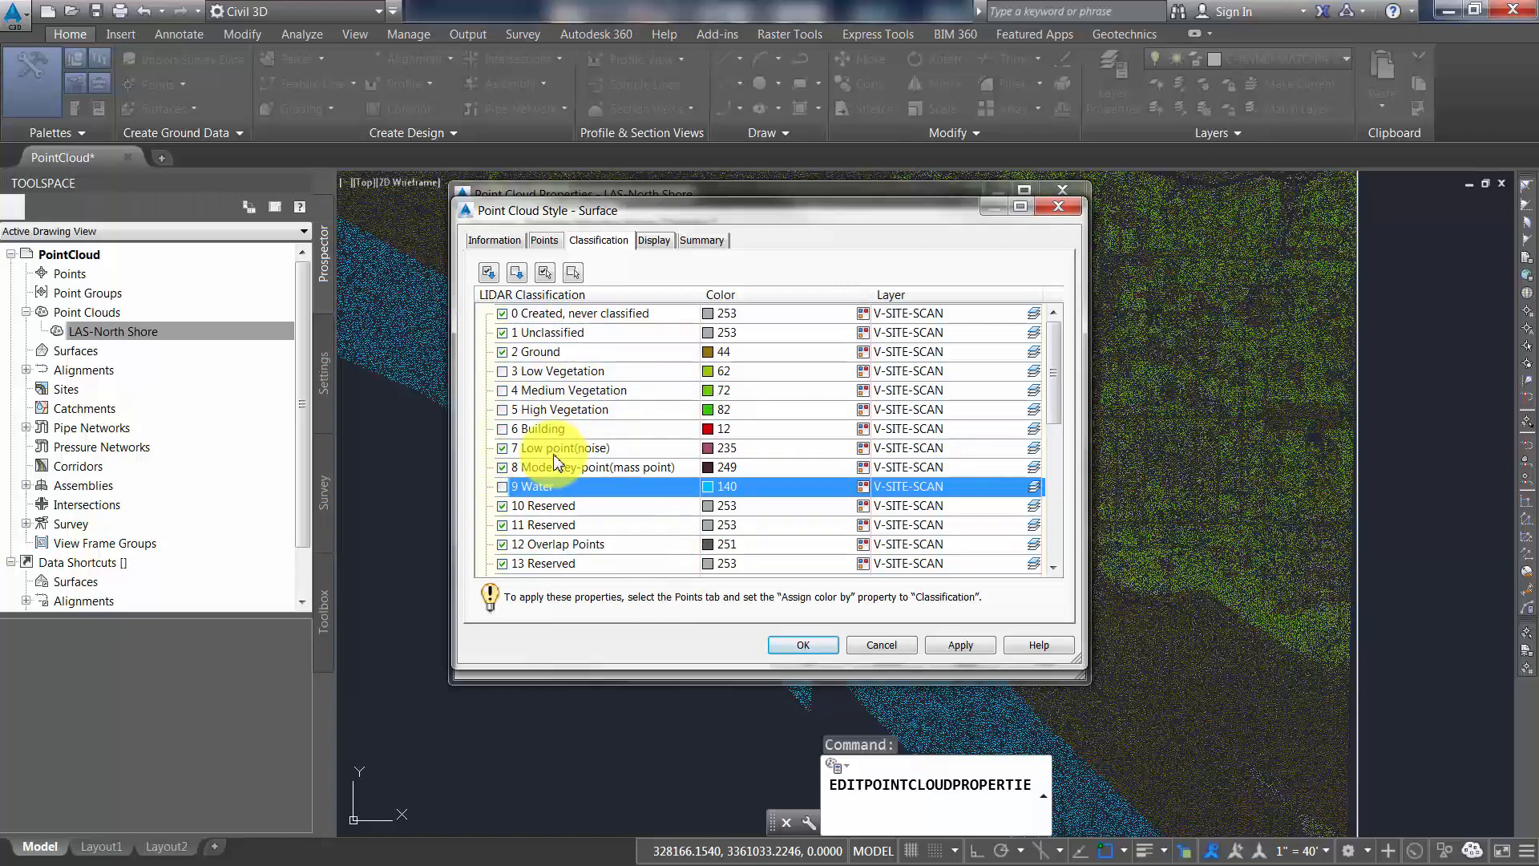
pyautogui.click(502, 448)
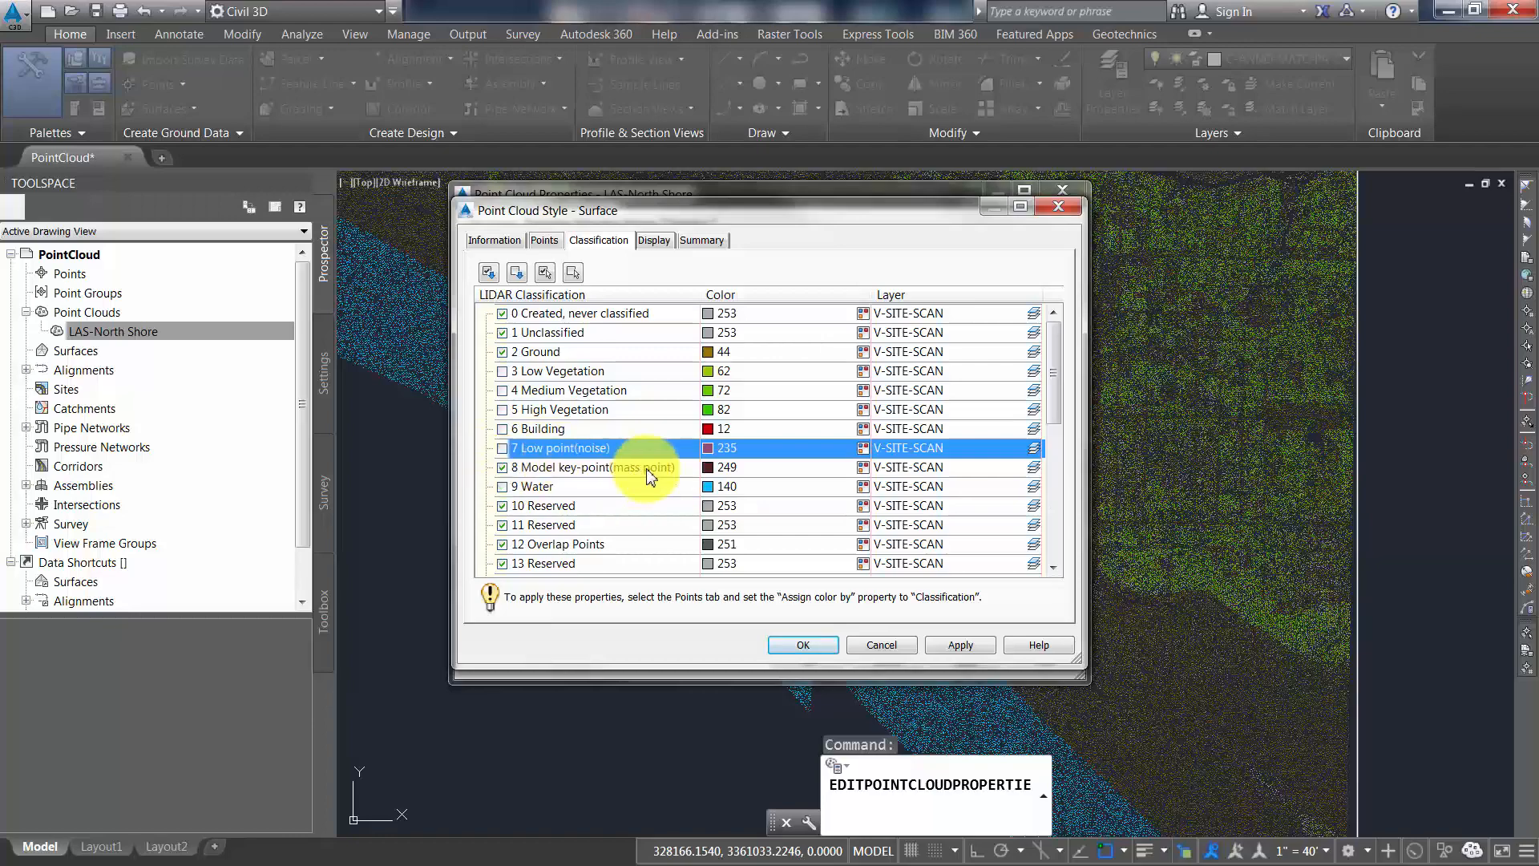
pyautogui.click(798, 645)
pyautogui.click(803, 658)
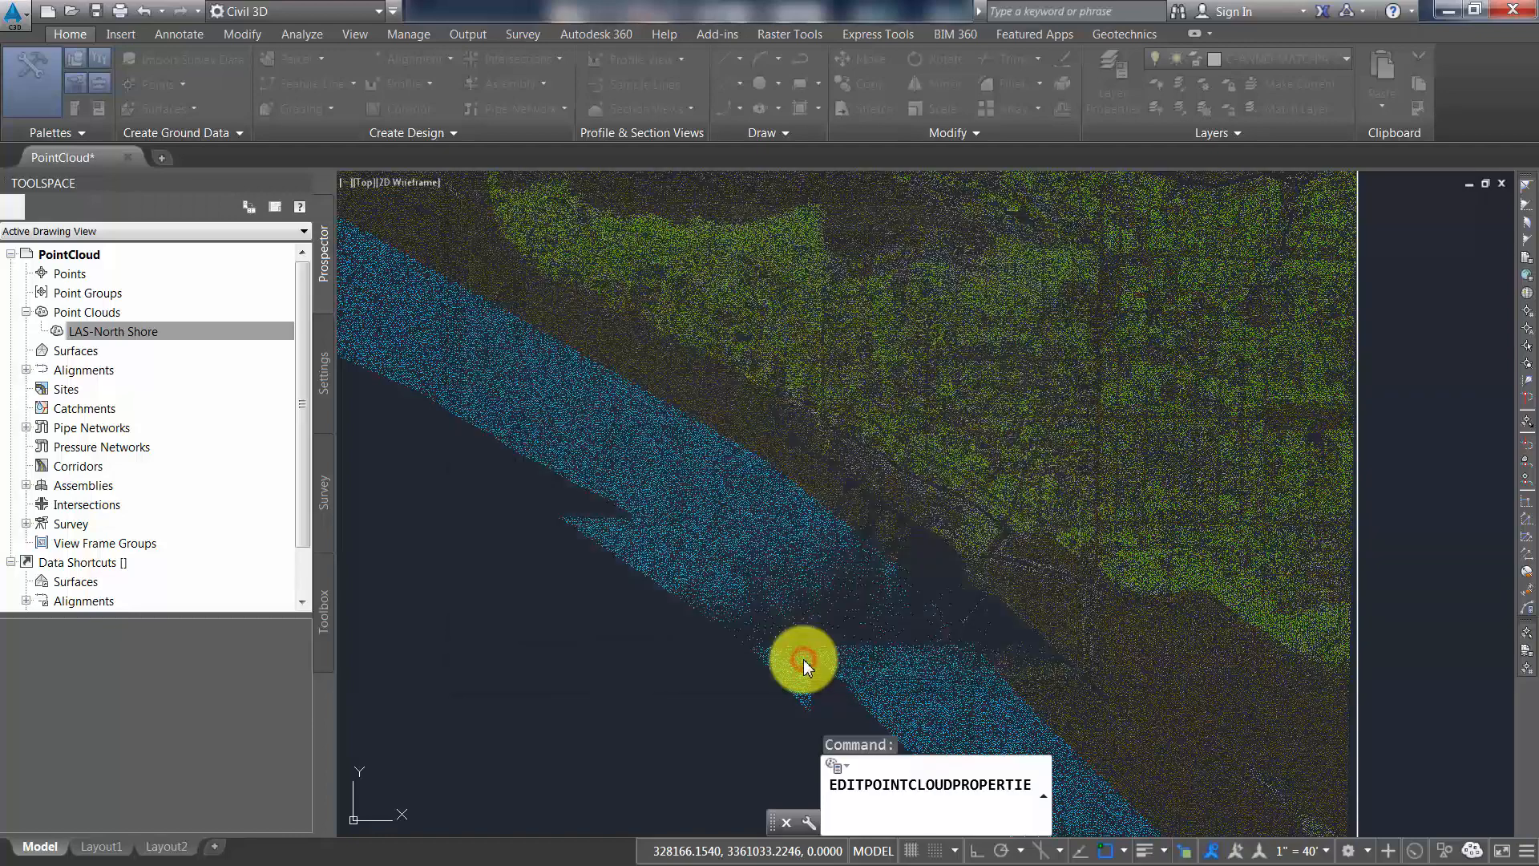